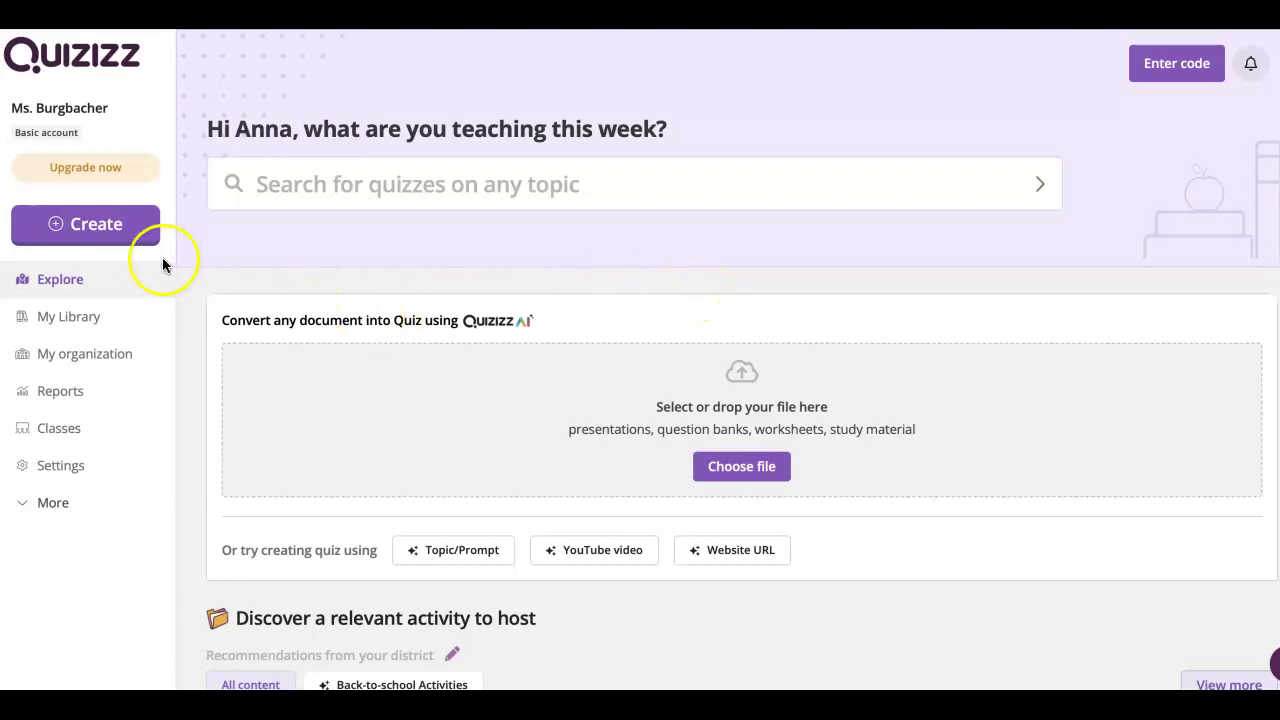
- Create a new Quiz from scratch via Create > Quiz to get an empty Untitled Quiz
left_click(130, 230)
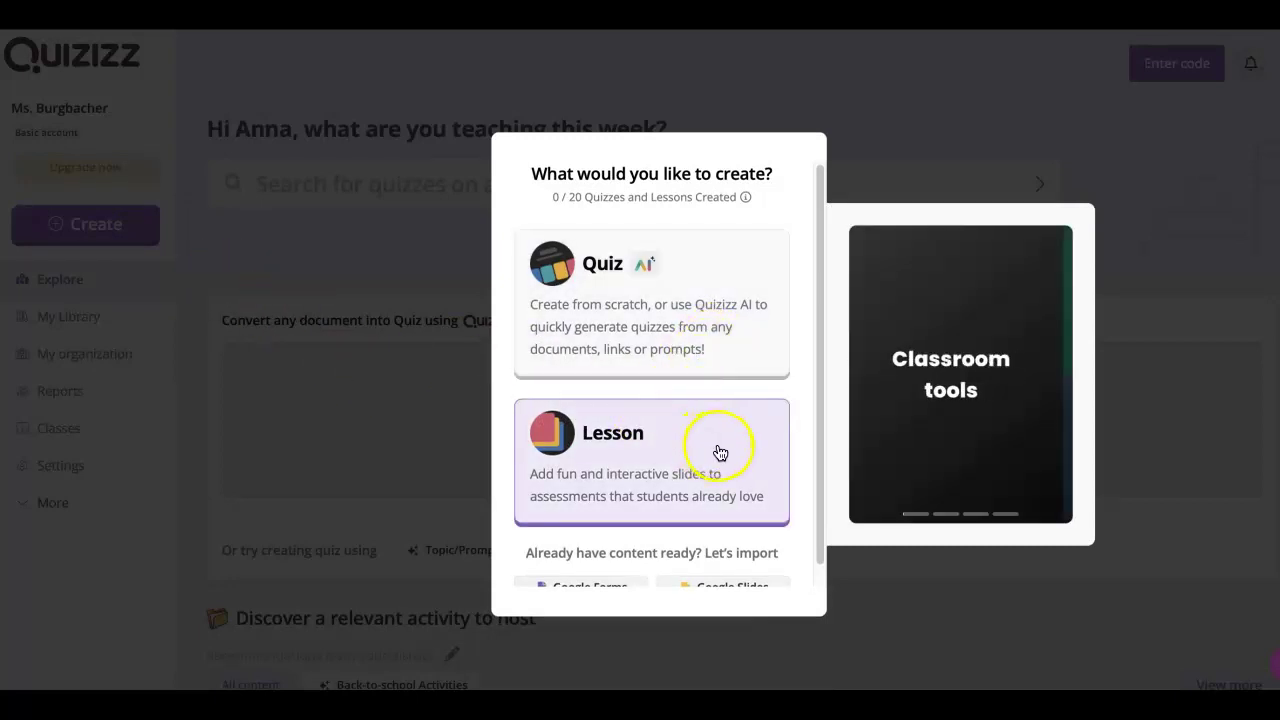
left_click(751, 334)
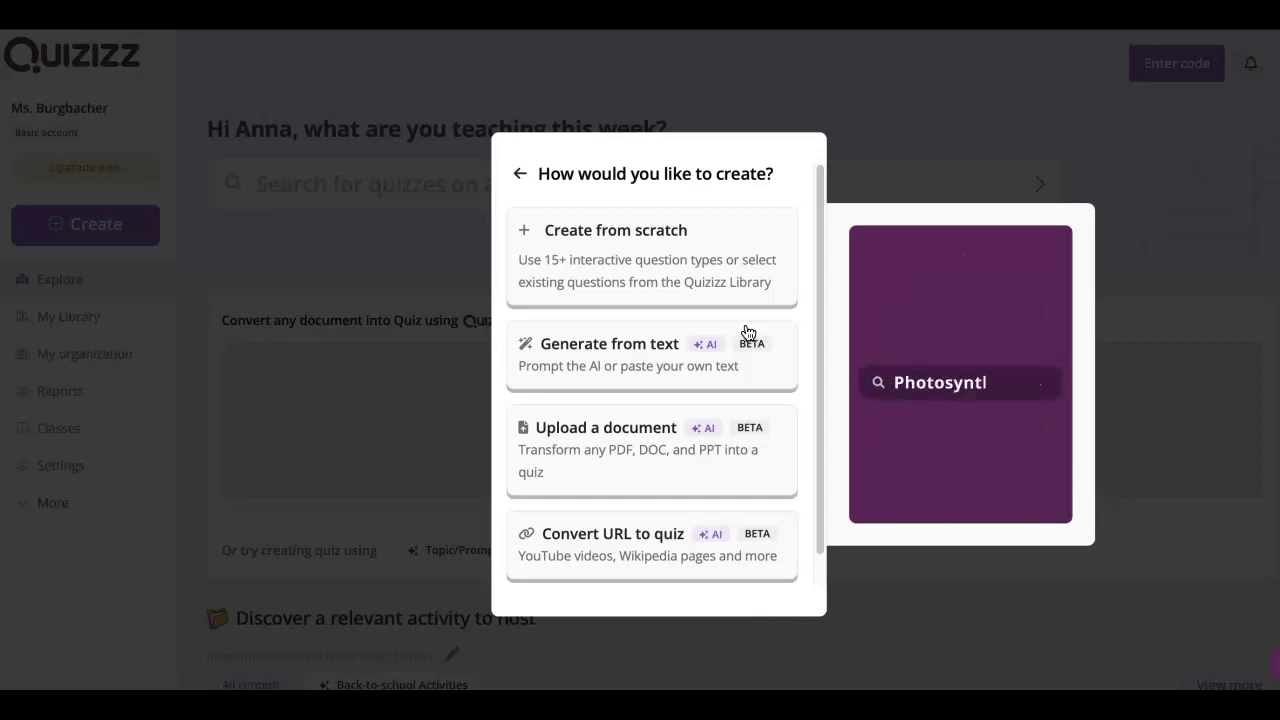
left_click(775, 269)
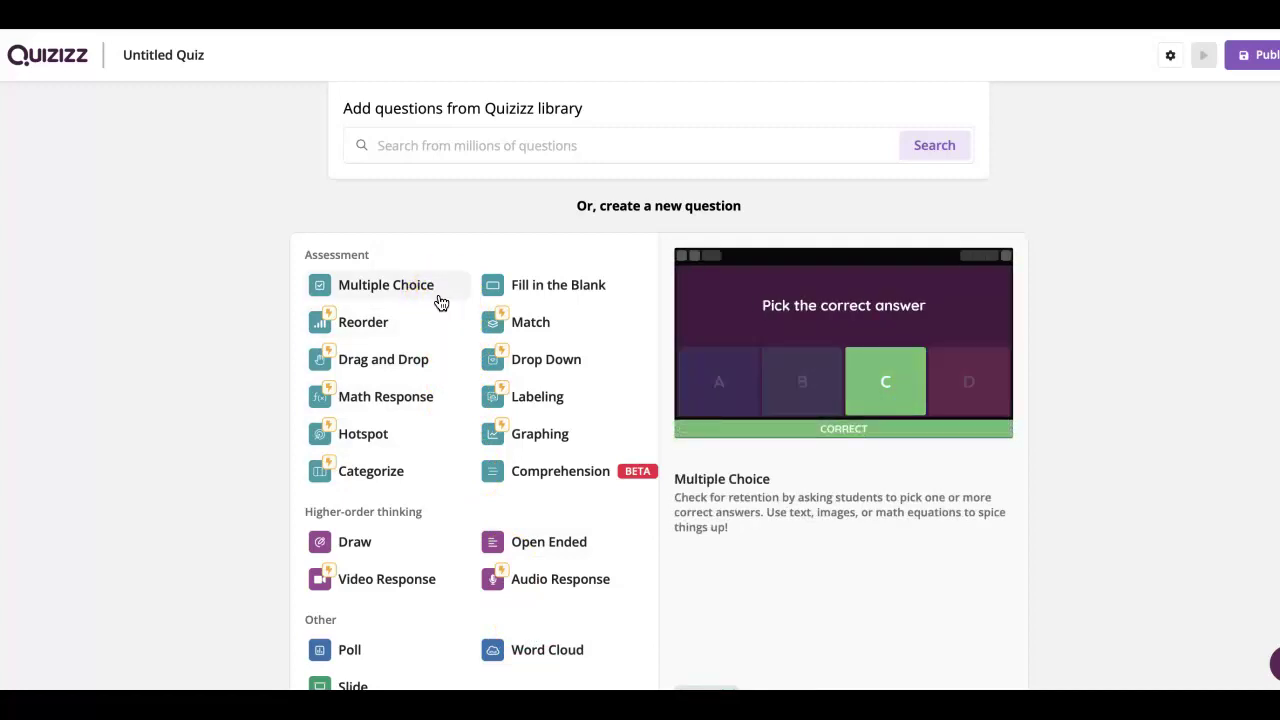
- Add a Multiple Choice question with the text 'What is 5+5'
left_click(442, 291)
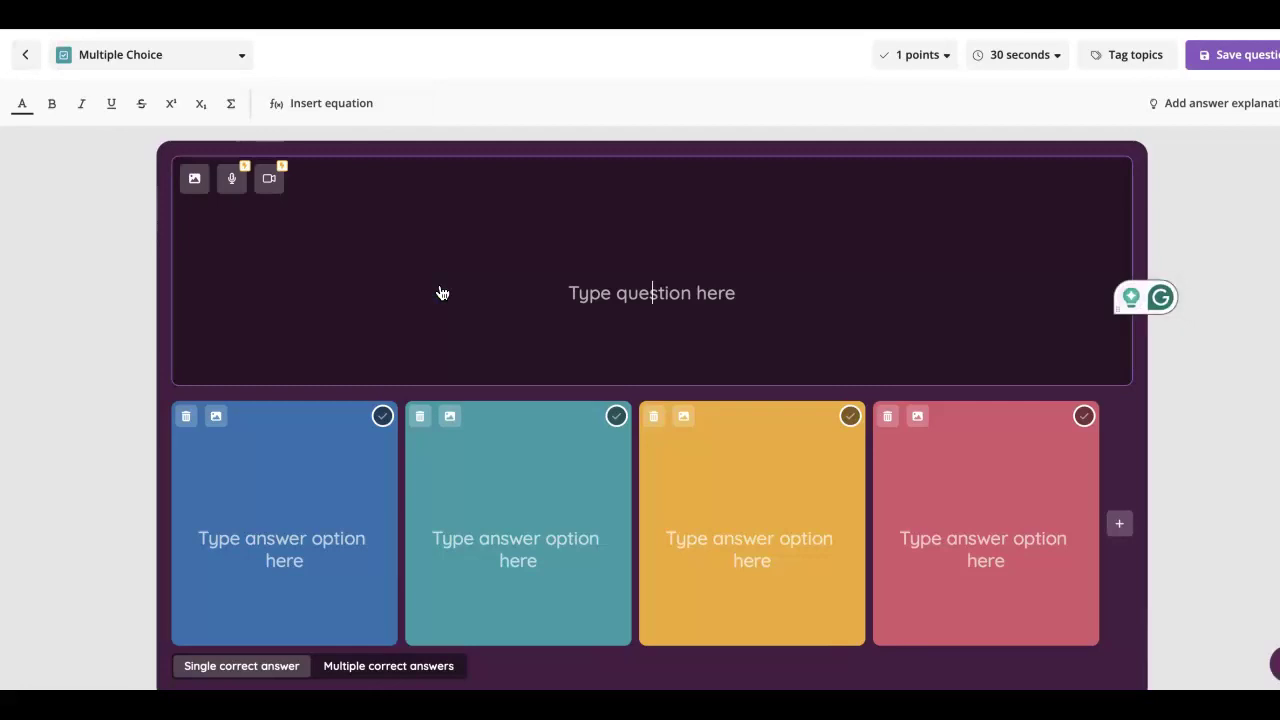
mouse_move(470, 294)
left_mouse_down()
mouse_move(600, 320)
mouse_move(596, 304)
left_mouse_up()
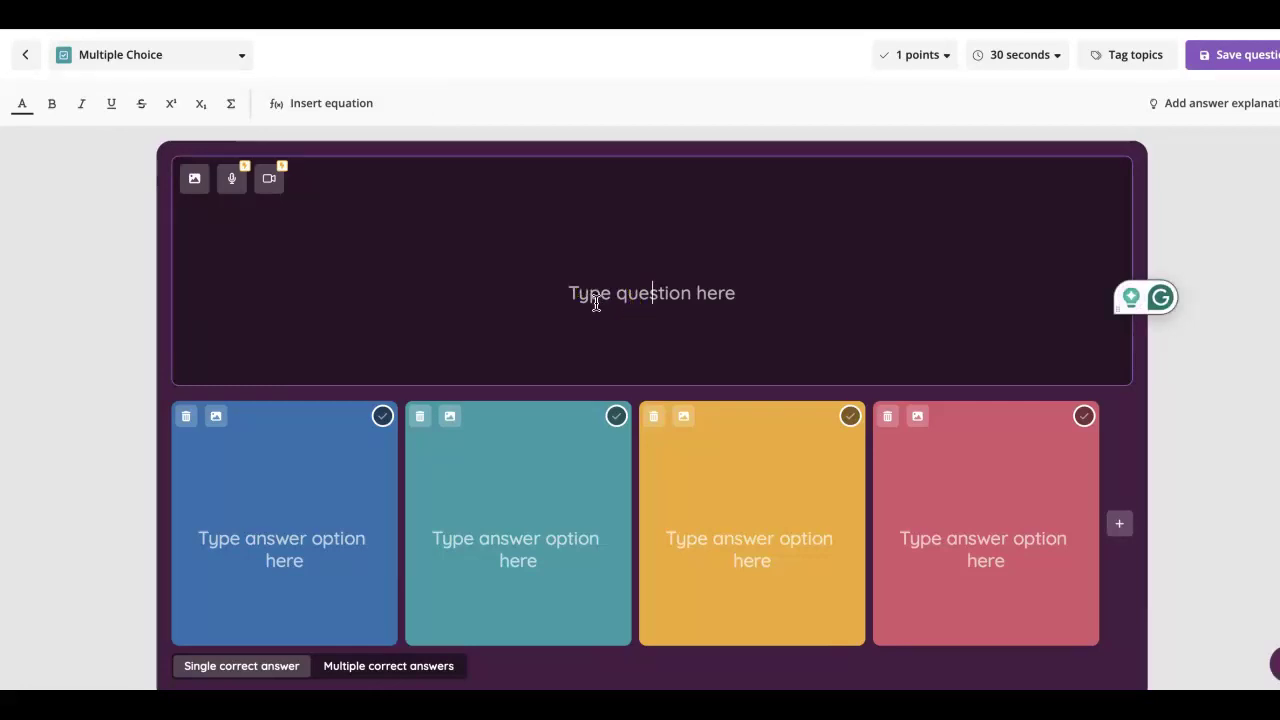
type("Whta")
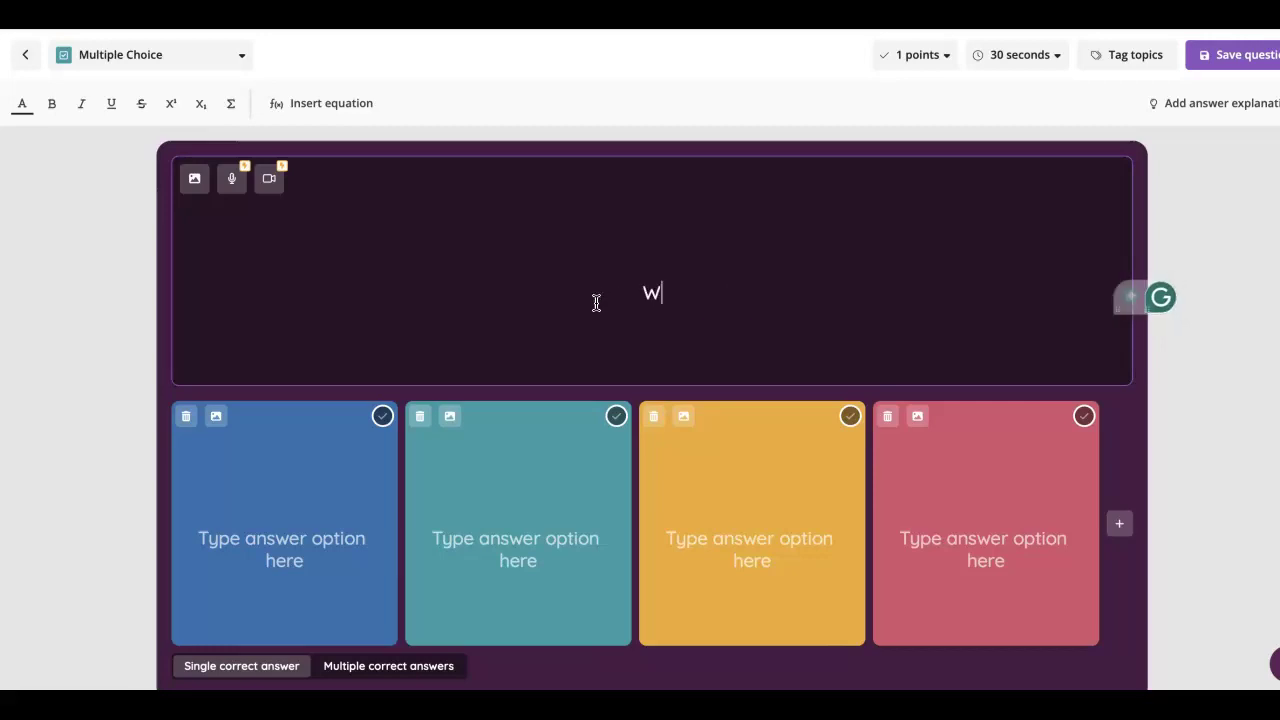
key("BackSpace")
key("BackSpace")
key("BackSpace")
key("BackSpace")
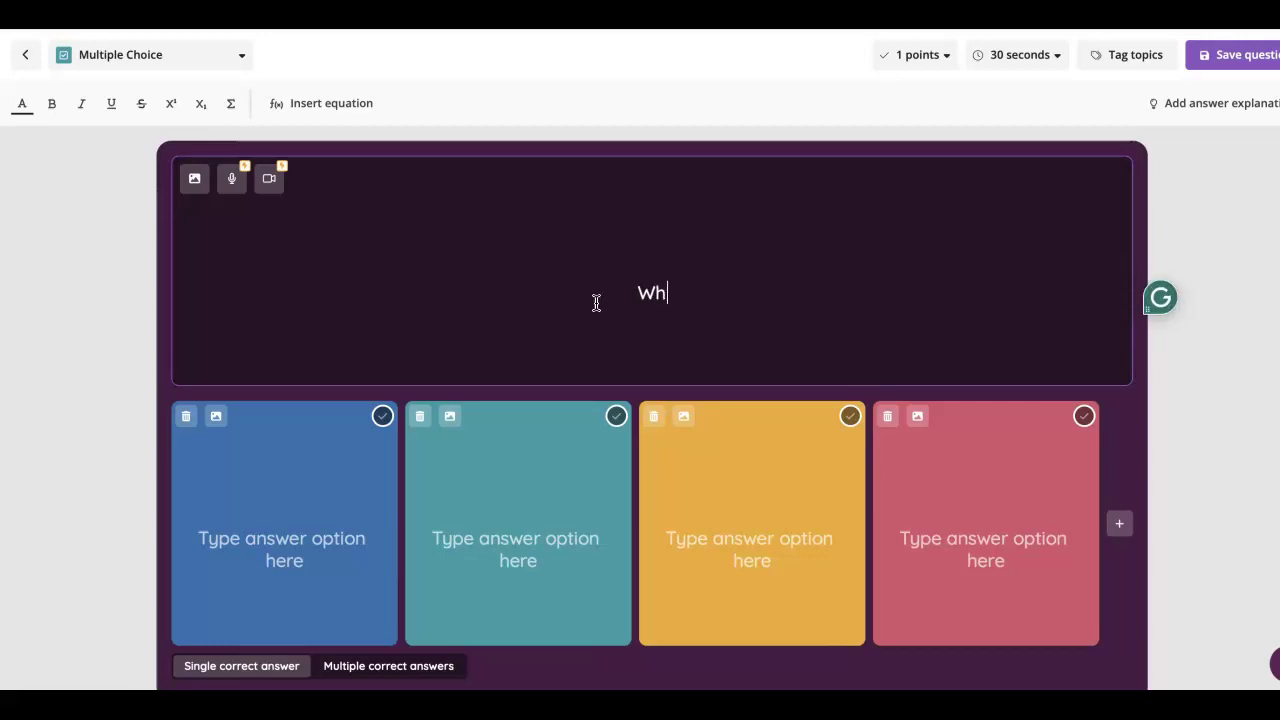
type("hat is 5+5")
- Enter answers 3, 5, 10 and 4, mark 10 correct, and save the question
left_click(334, 568)
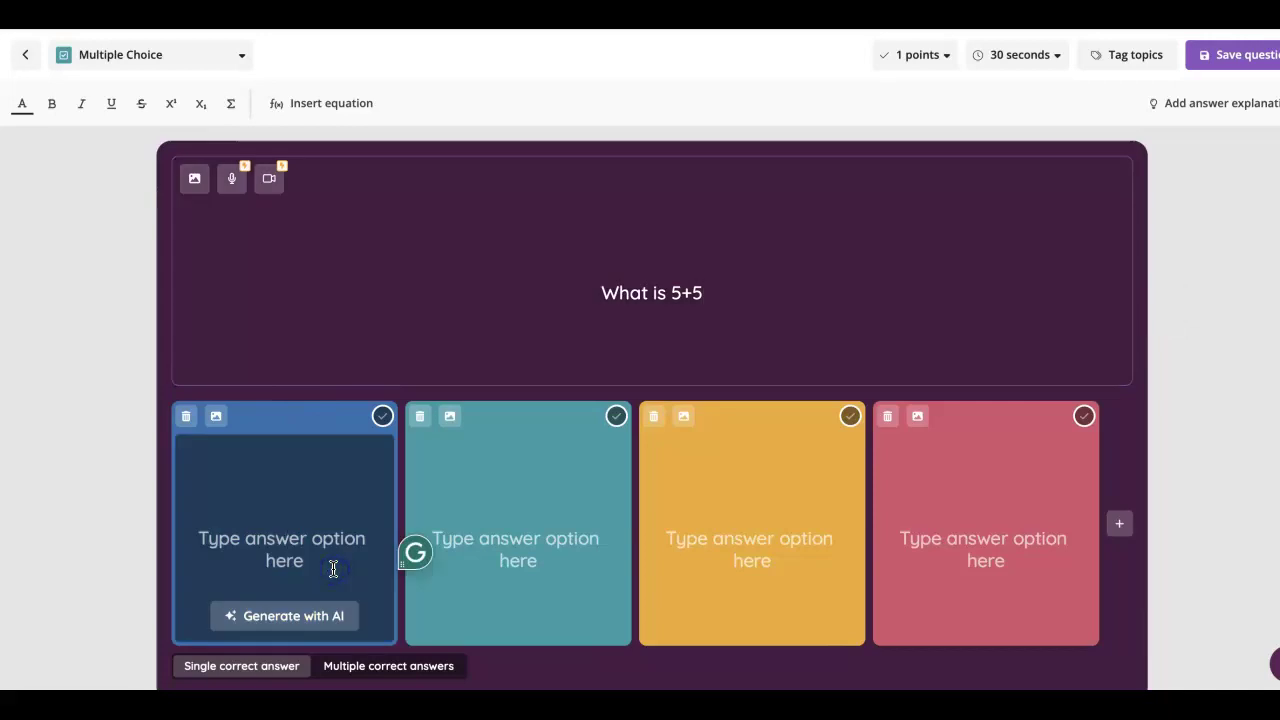
type("3")
left_click(474, 565)
type("5")
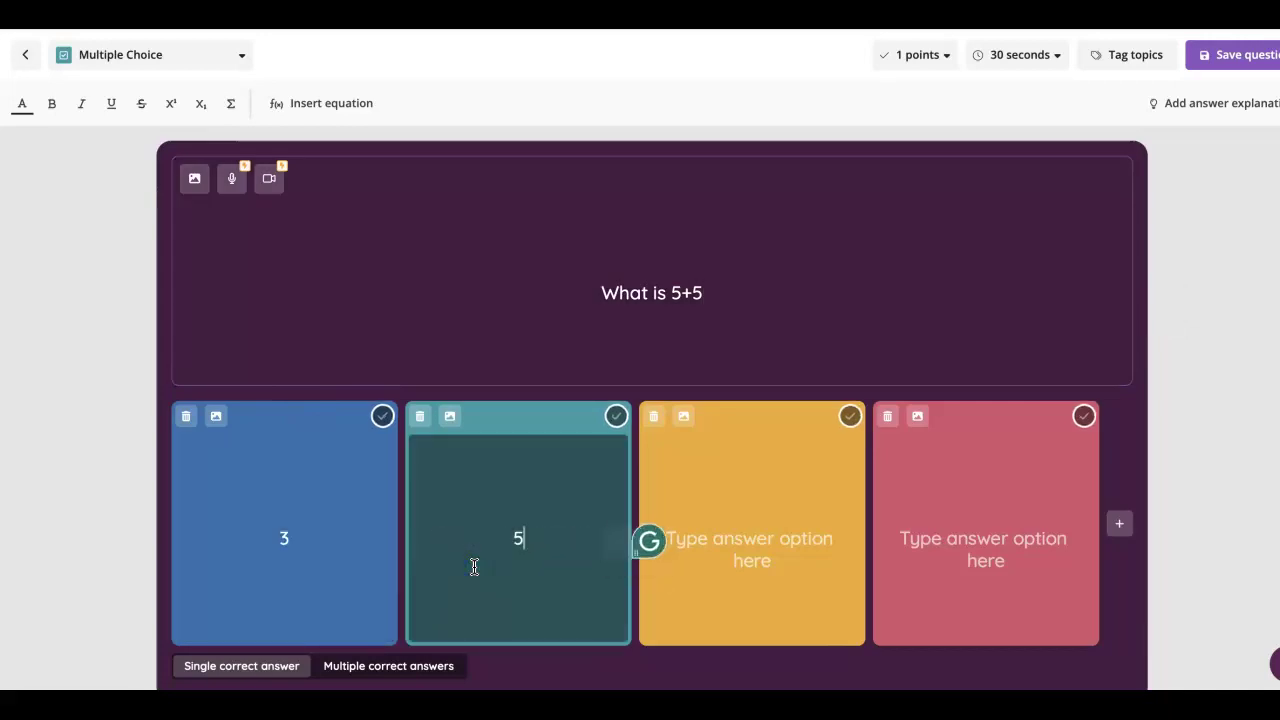
left_click(474, 568)
left_click(737, 561)
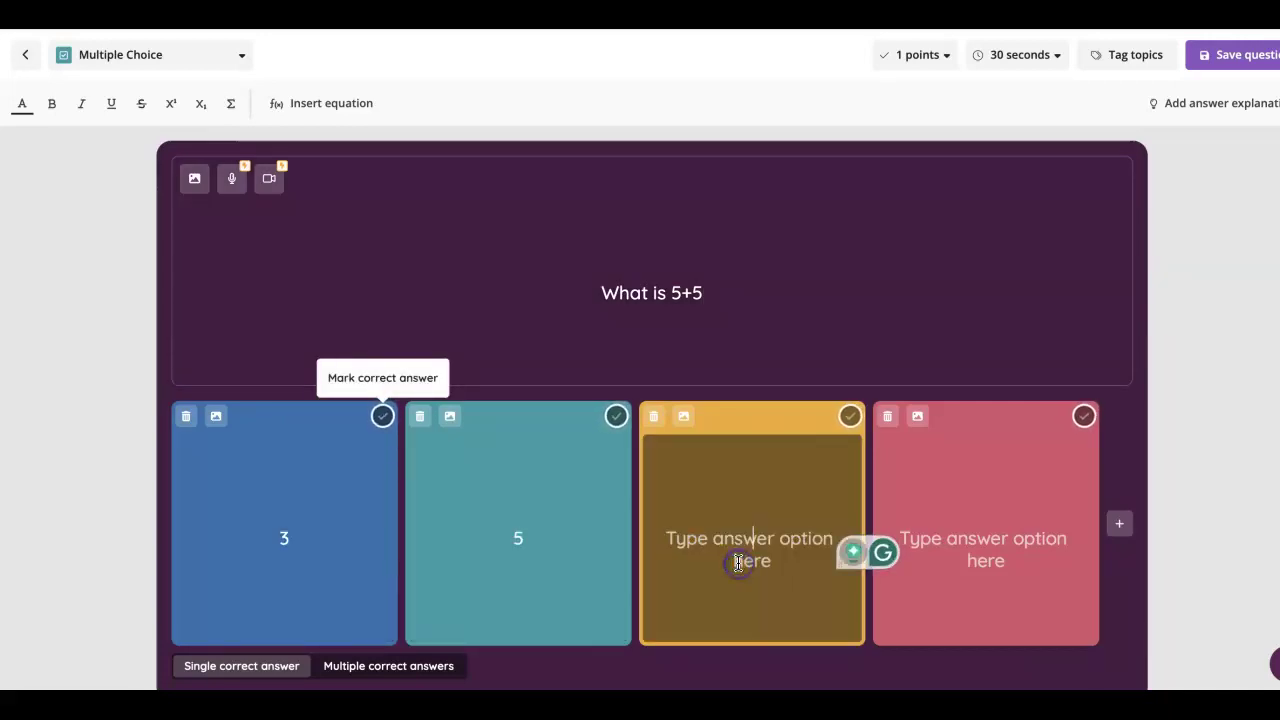
type("10")
left_click(953, 583)
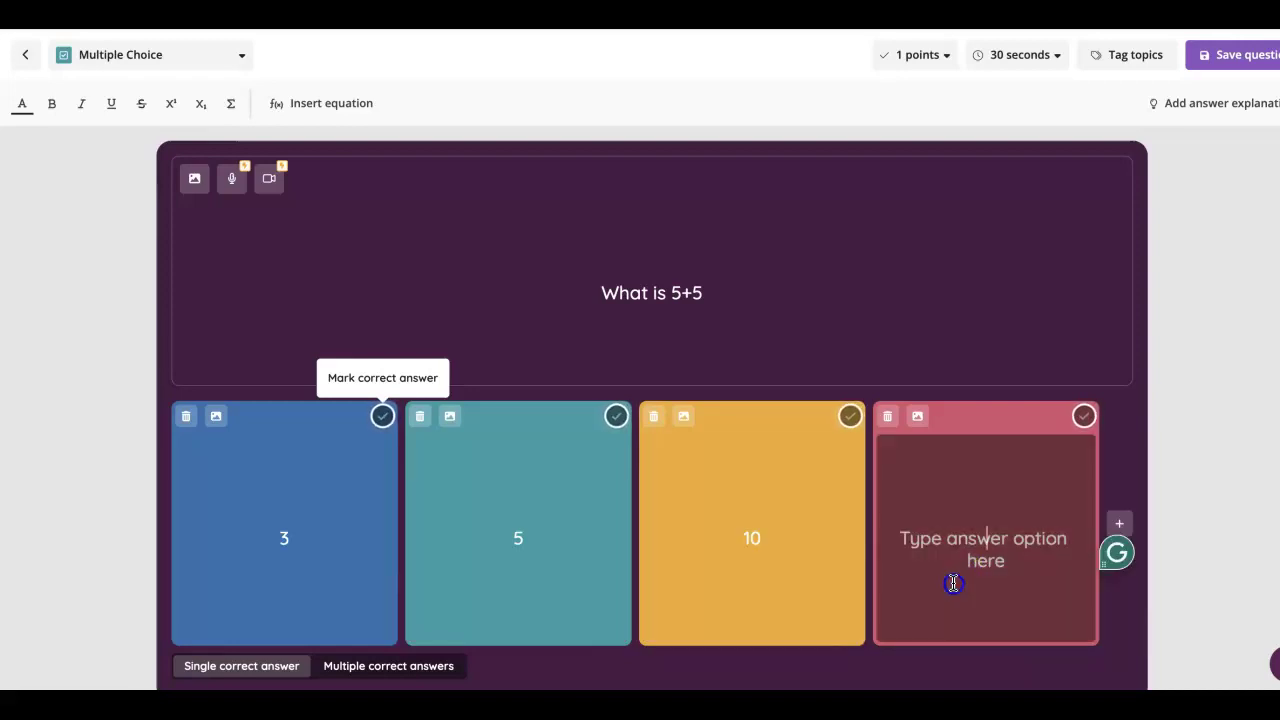
type("4")
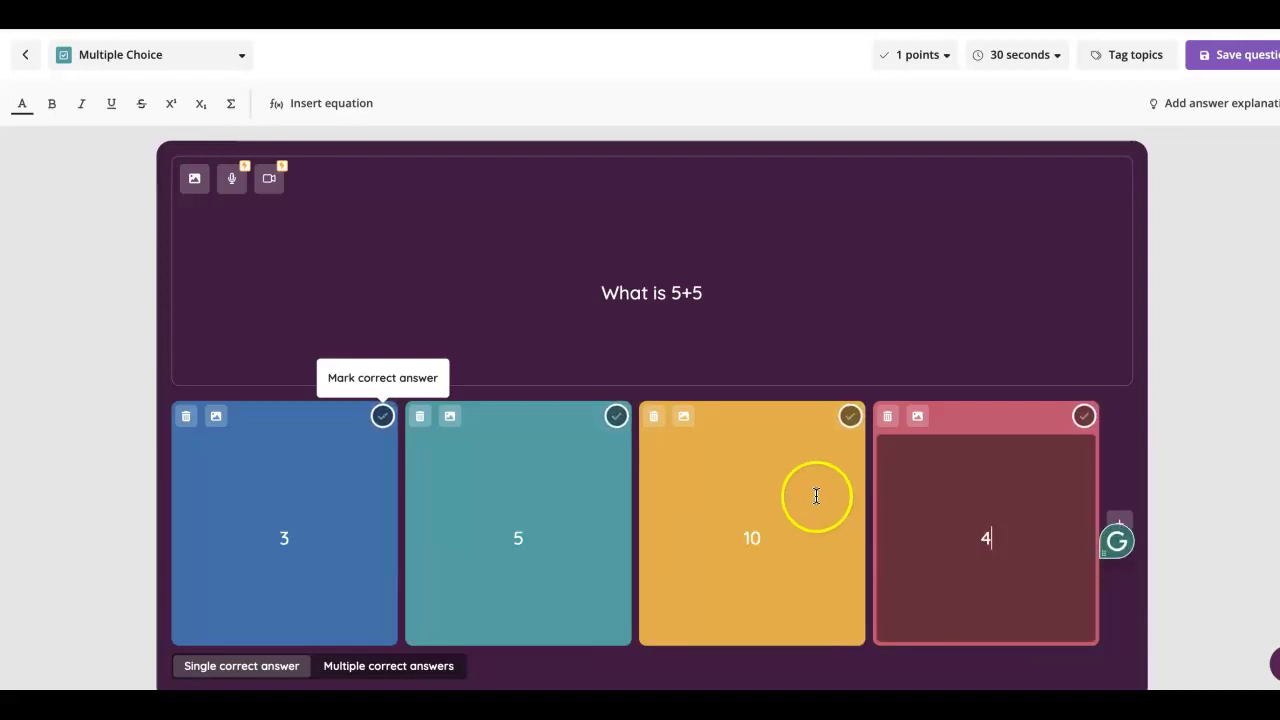
left_click(851, 418)
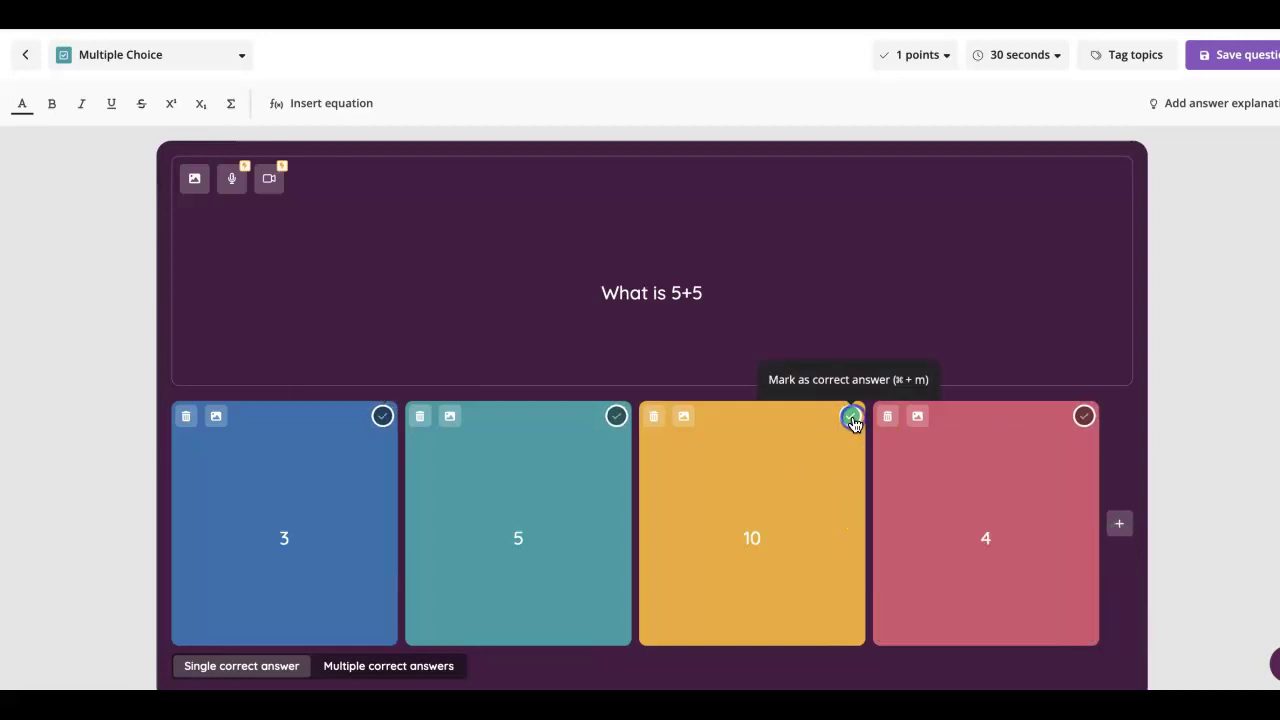
left_click(1207, 56)
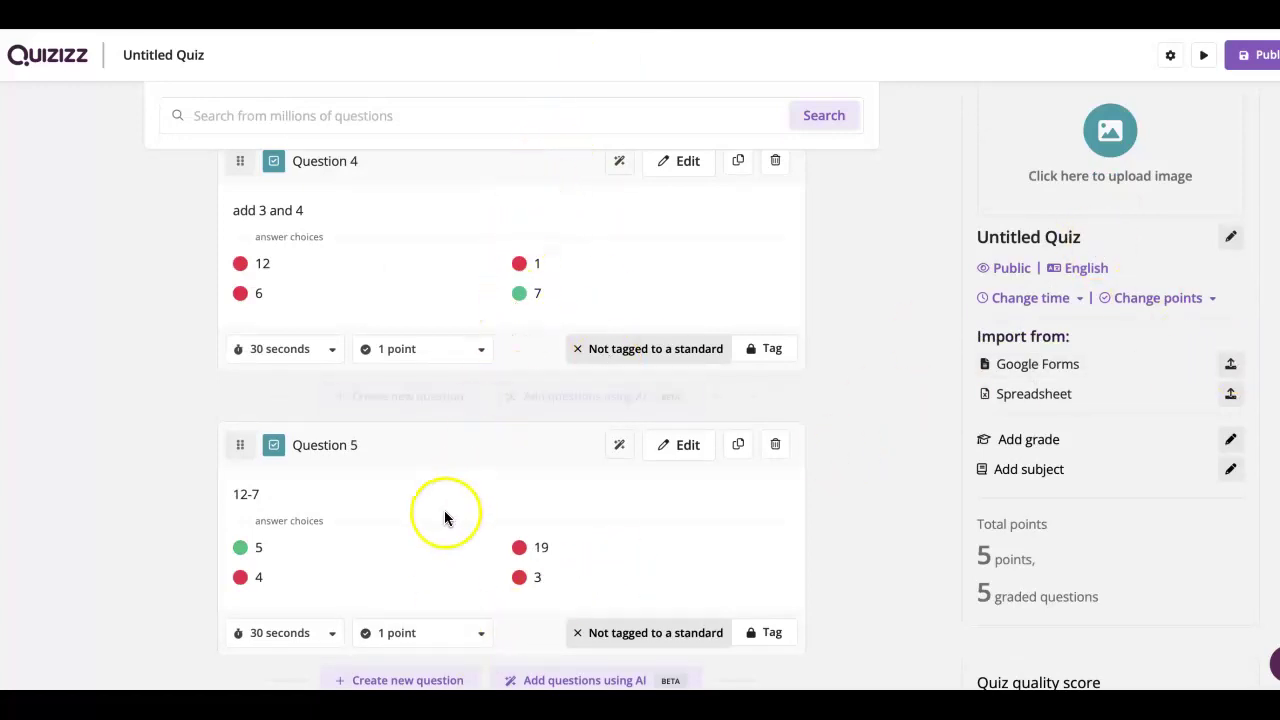
- Add another new question to the quiz
left_click(382, 680)
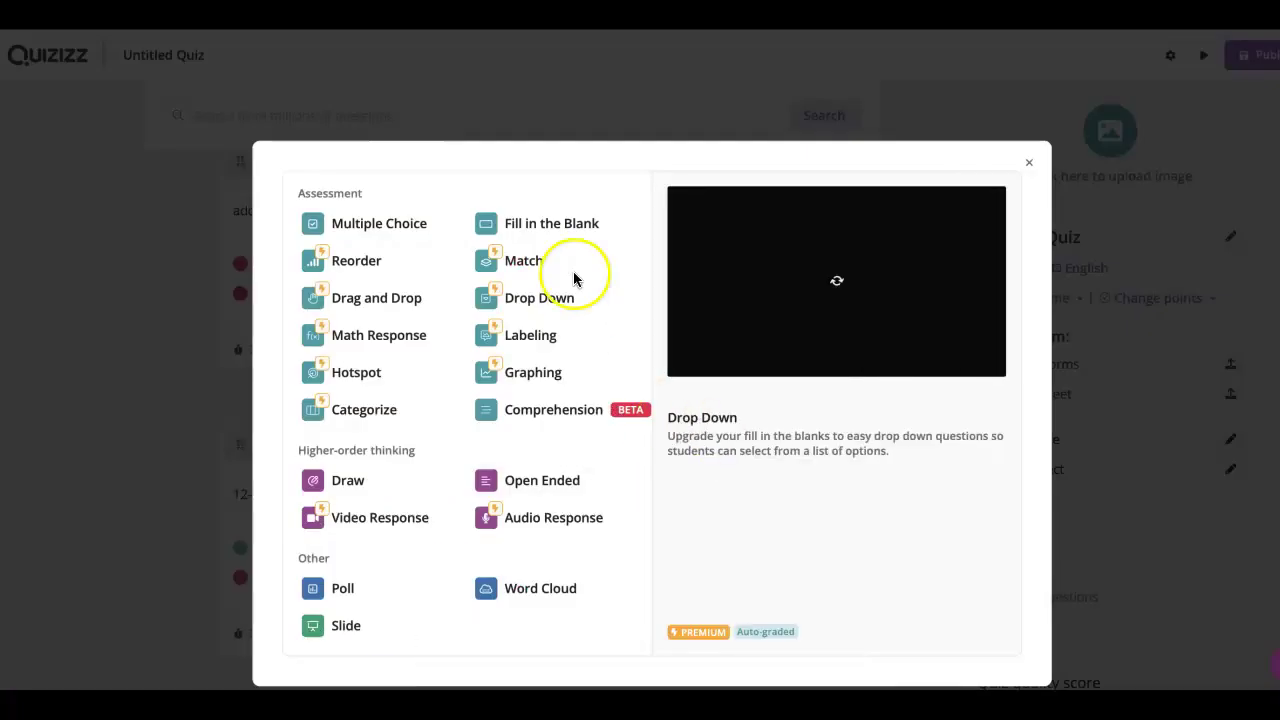
- Make a Multiple Choice question 'Subtract 9 and 3' with answers 3, 9 and 6
left_click(440, 233)
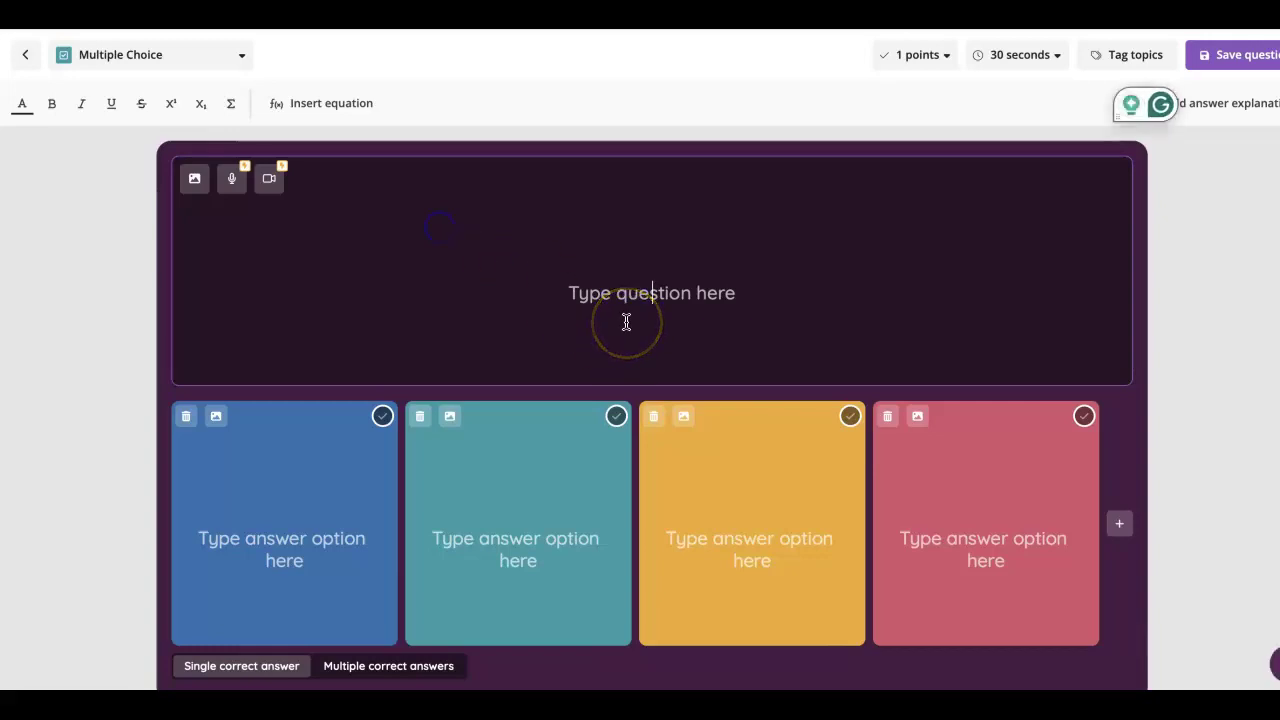
type("S")
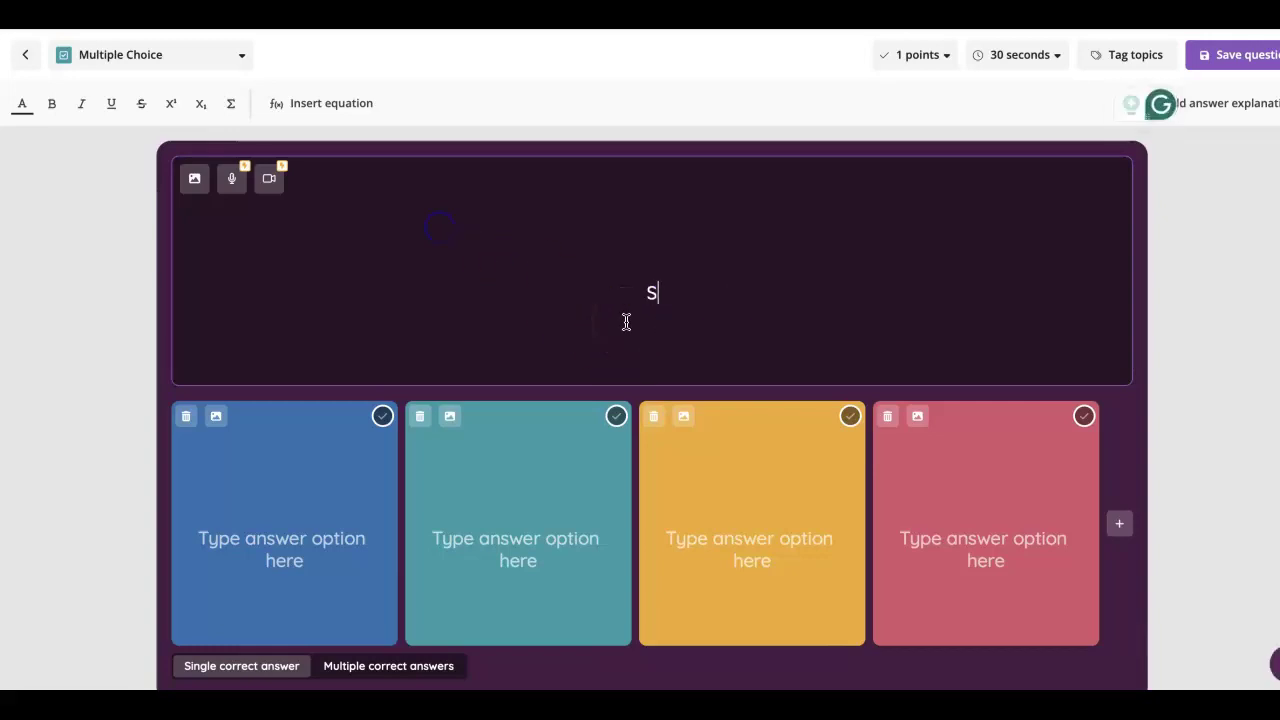
type("ubtract ")
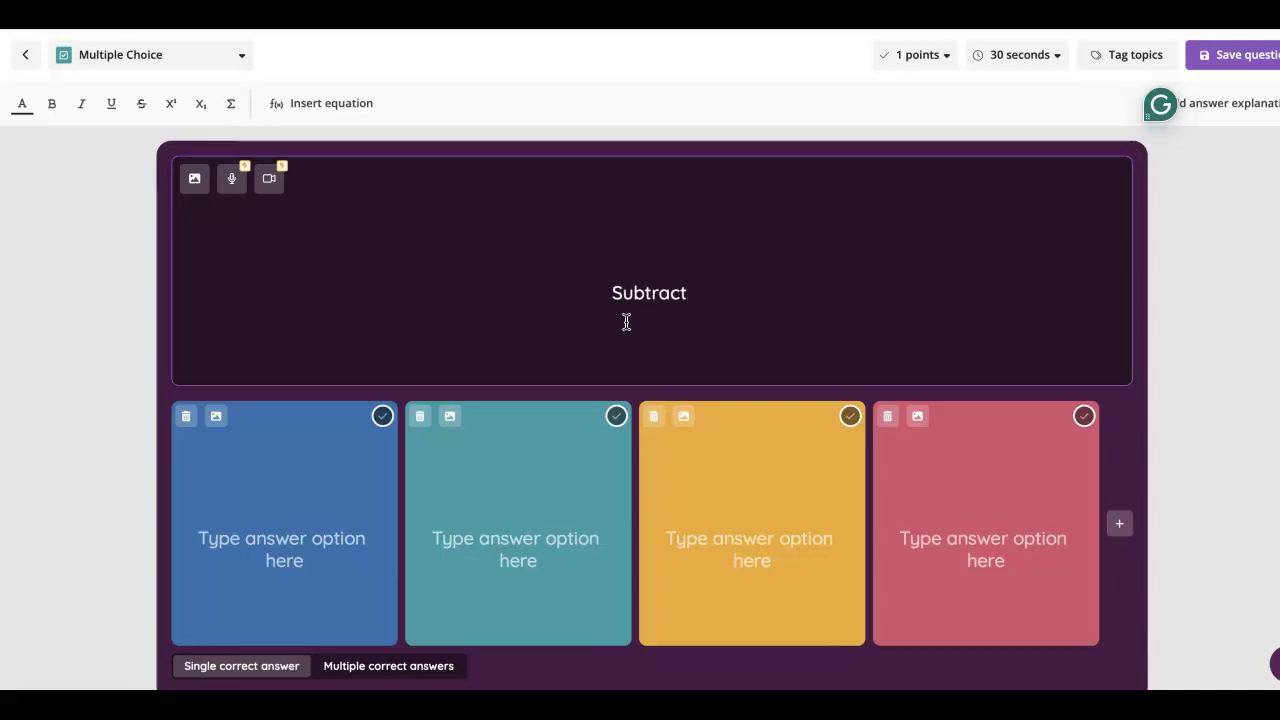
type("9 and 3")
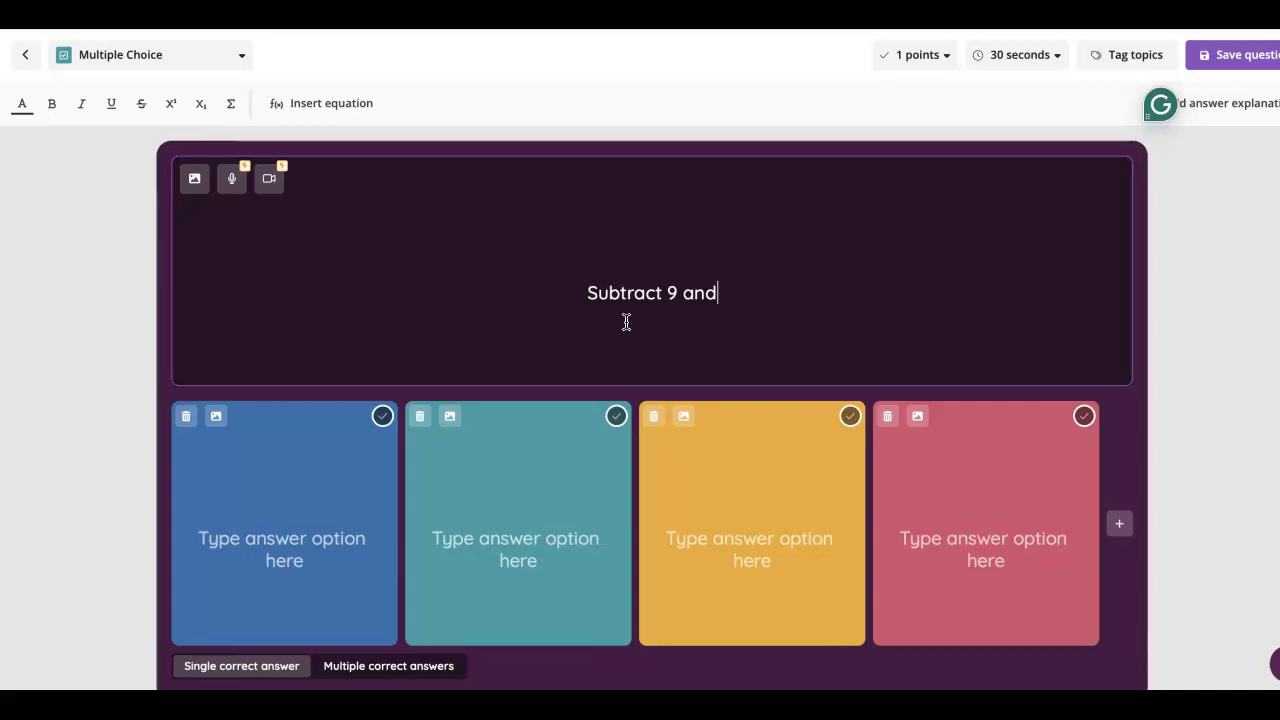
left_click(325, 470)
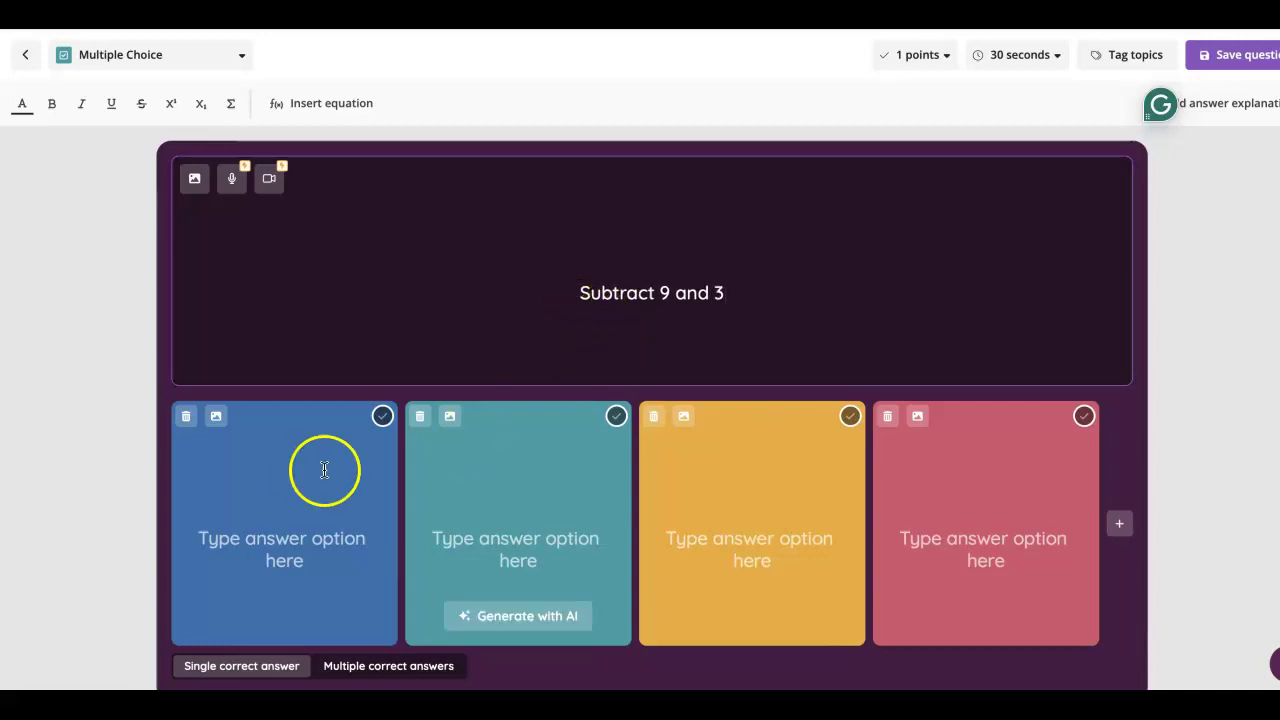
left_click(287, 530)
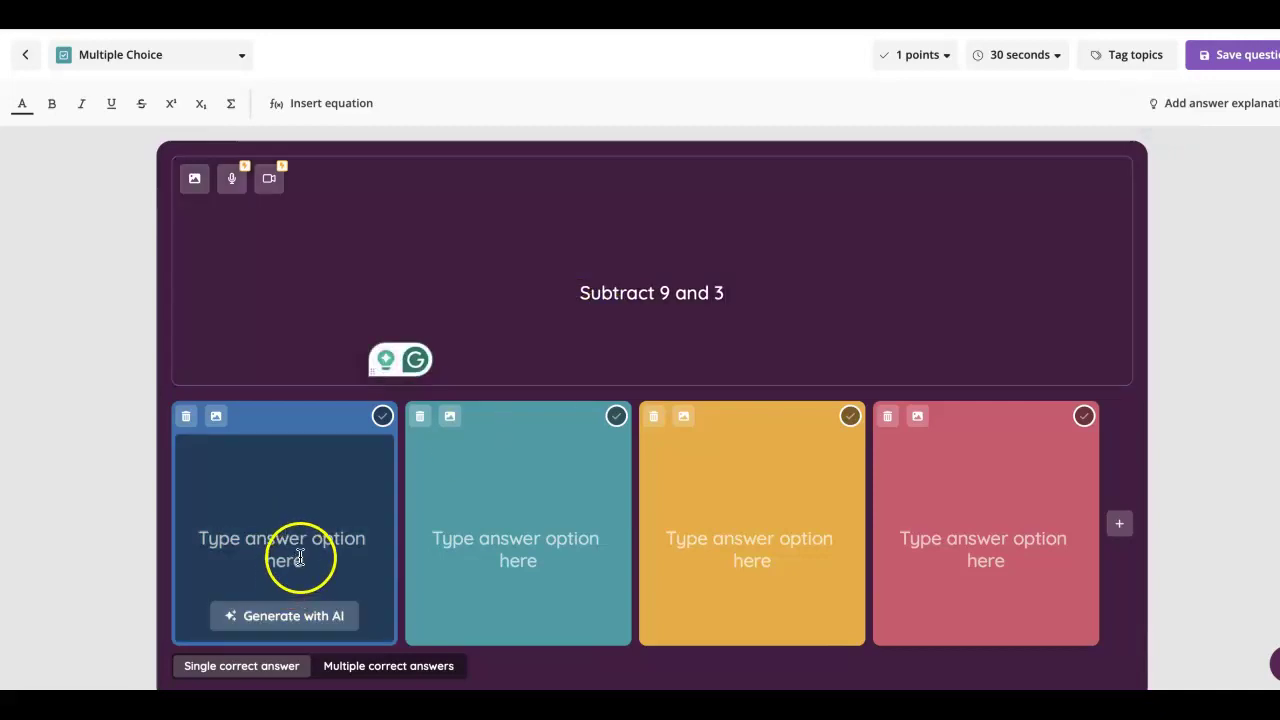
type("3")
left_click(556, 532)
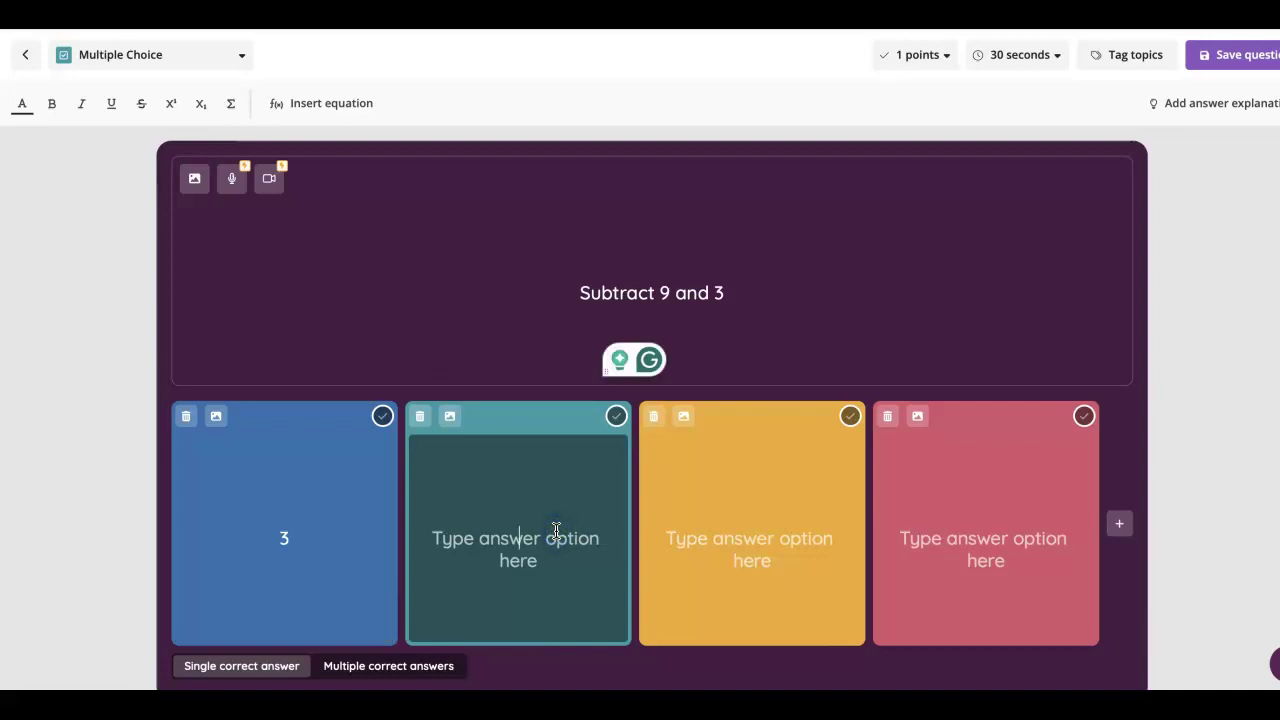
type("9")
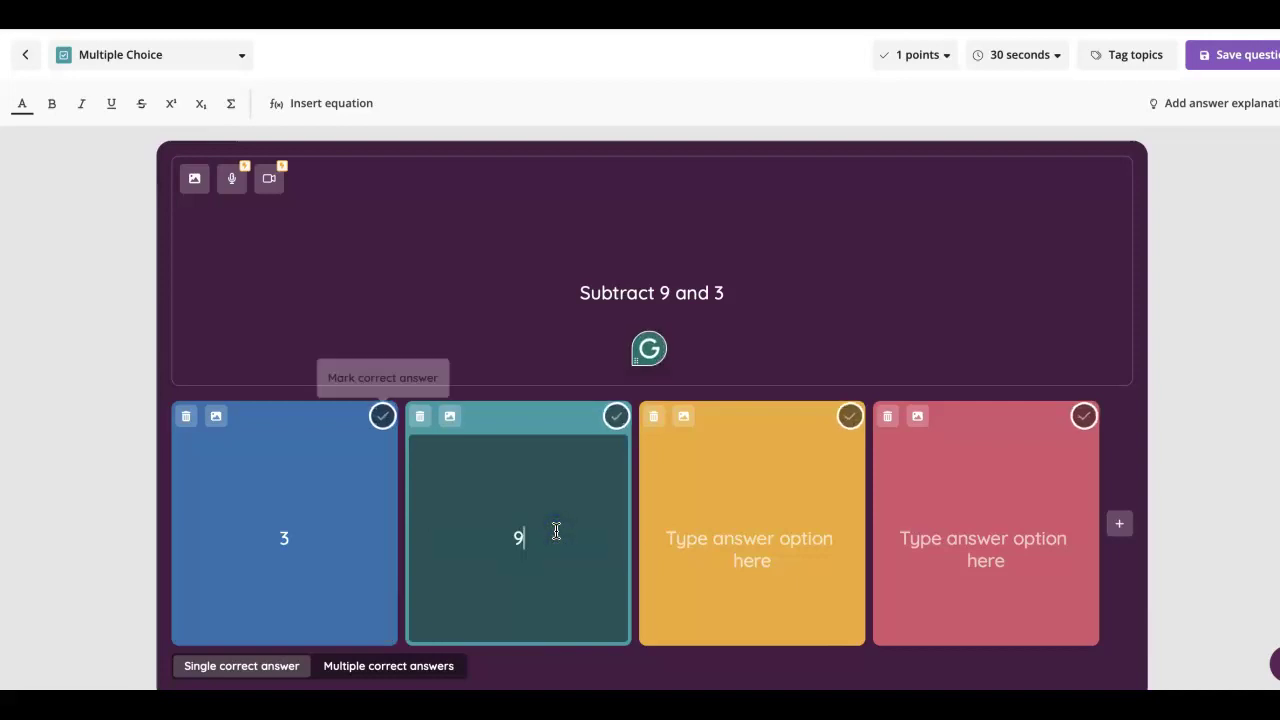
left_click(752, 545)
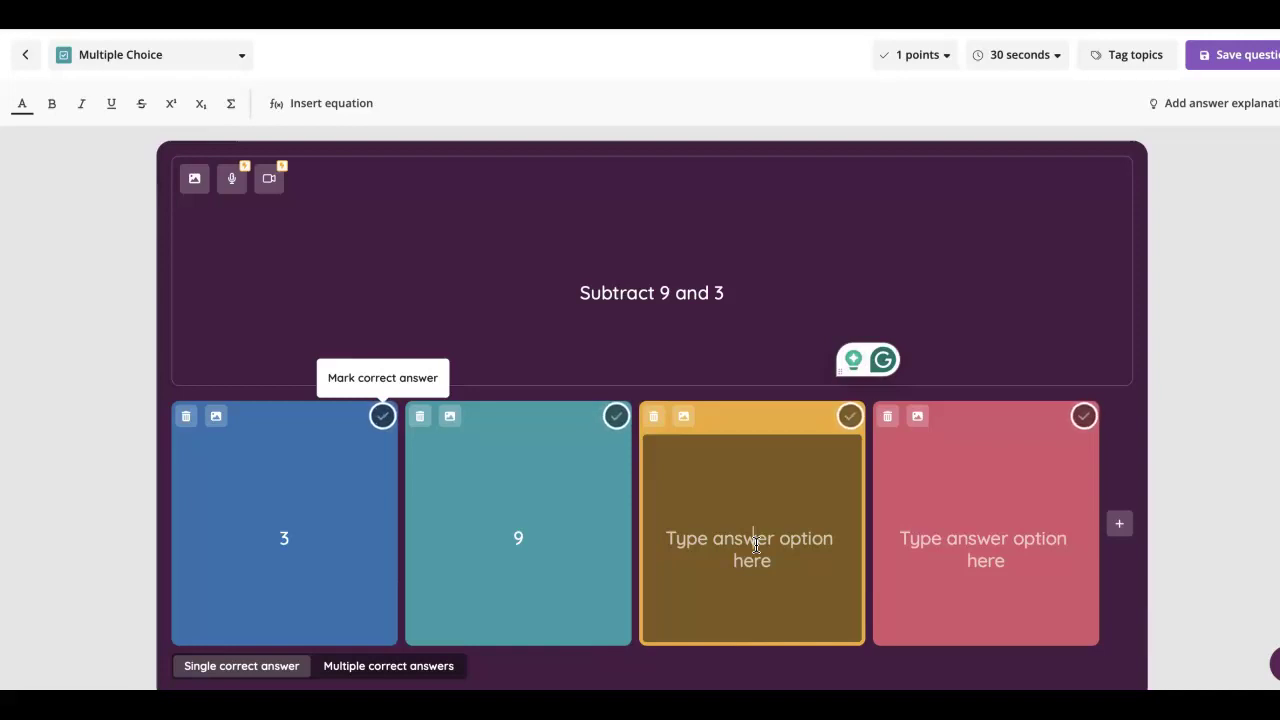
type("6")
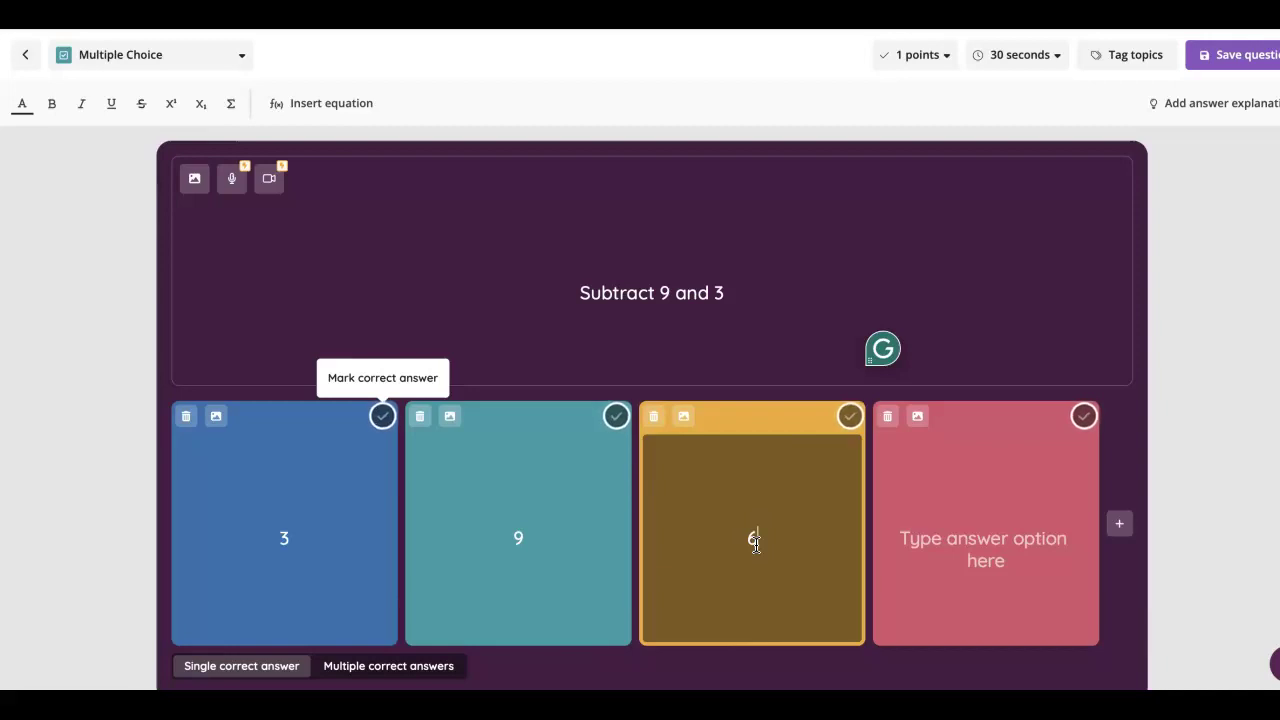
- Add 5 as the fourth answer, mark 6 correct, and save question 6
left_click(961, 556)
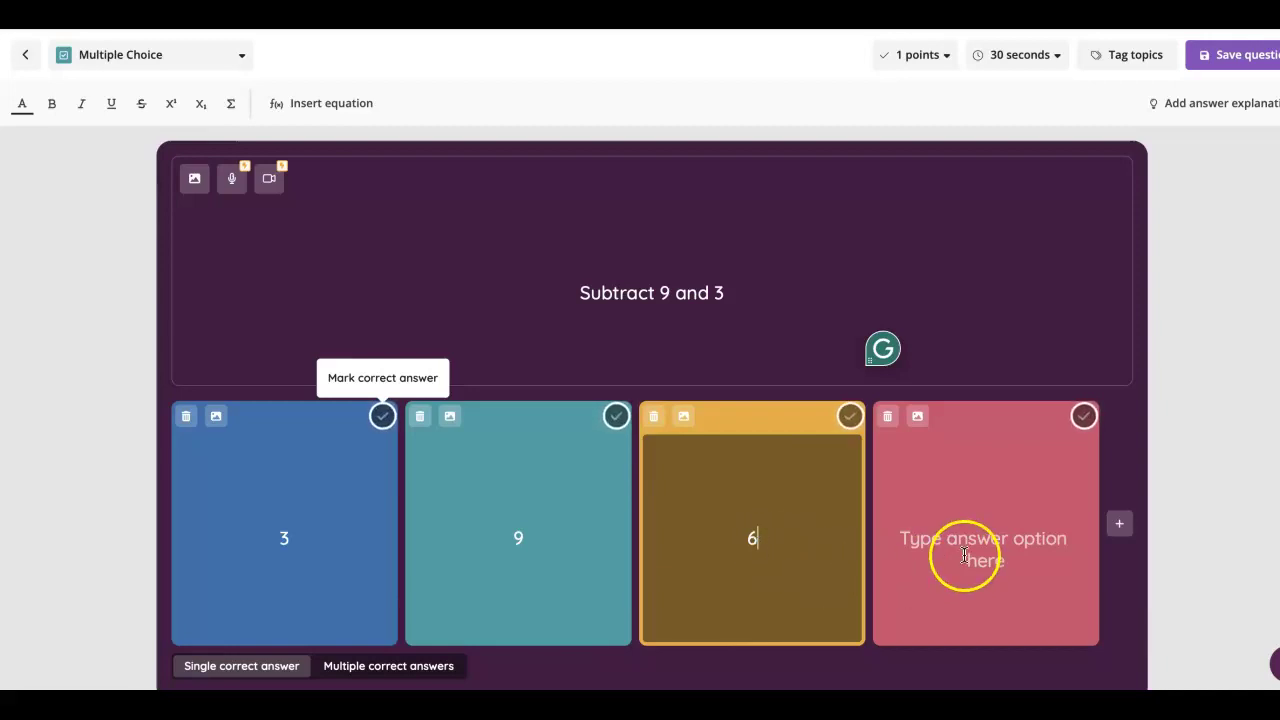
left_click(910, 563)
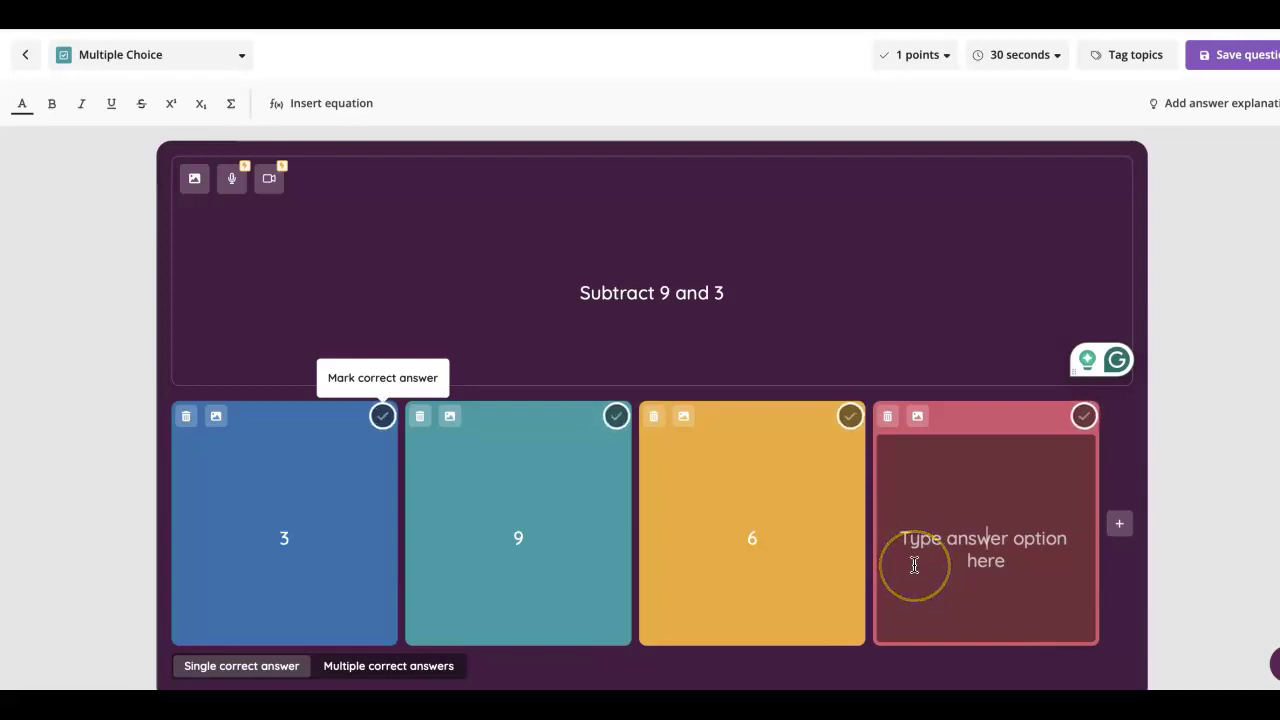
left_click(805, 605)
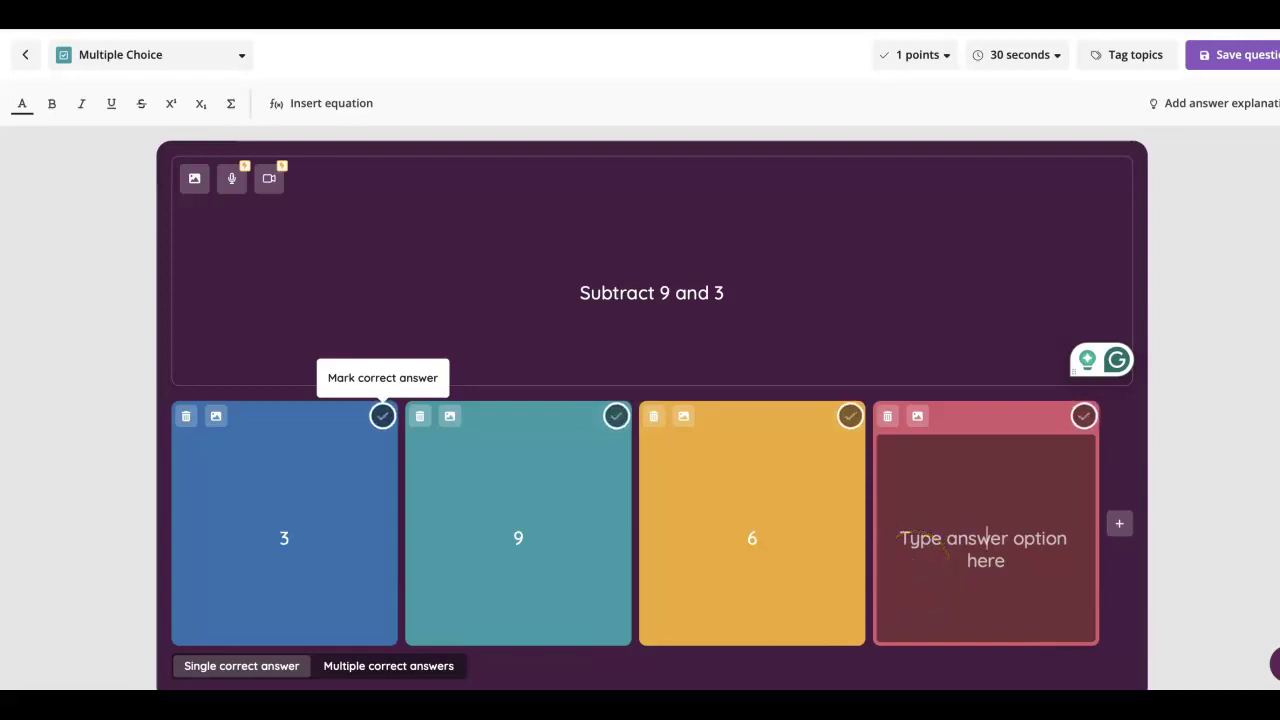
left_click(1009, 563)
left_click(1007, 548)
type("5")
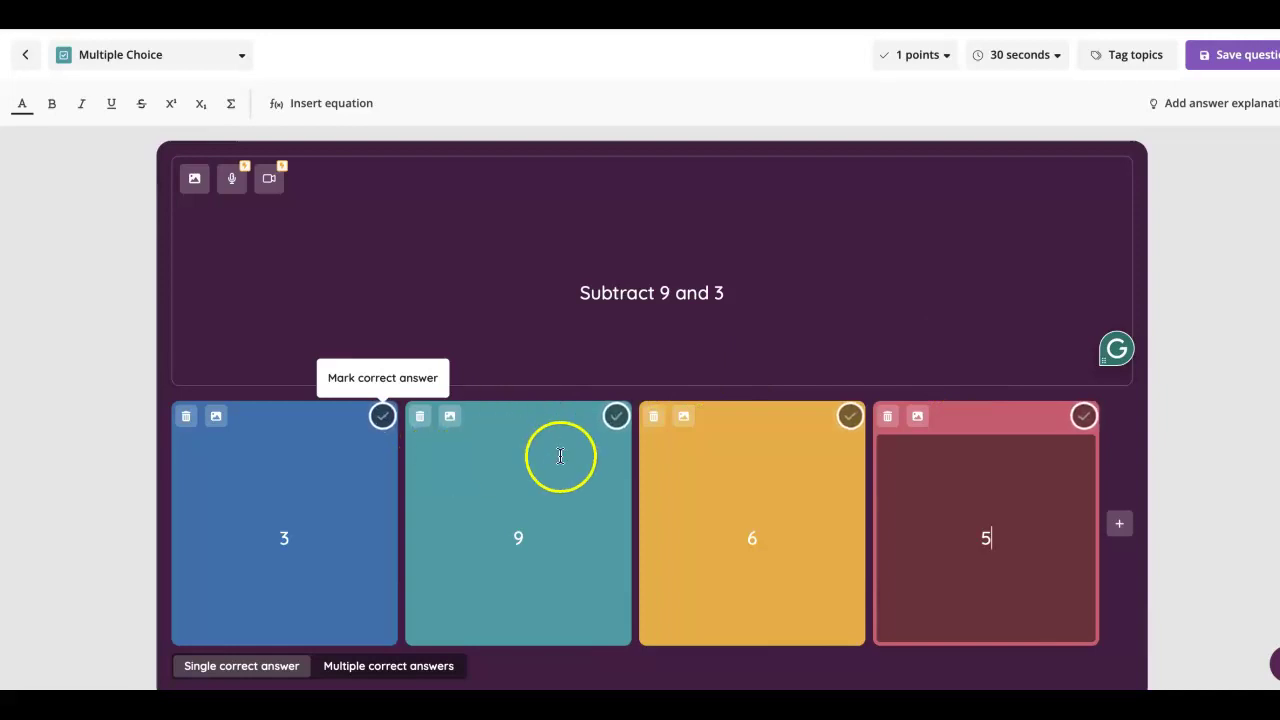
left_click(849, 417)
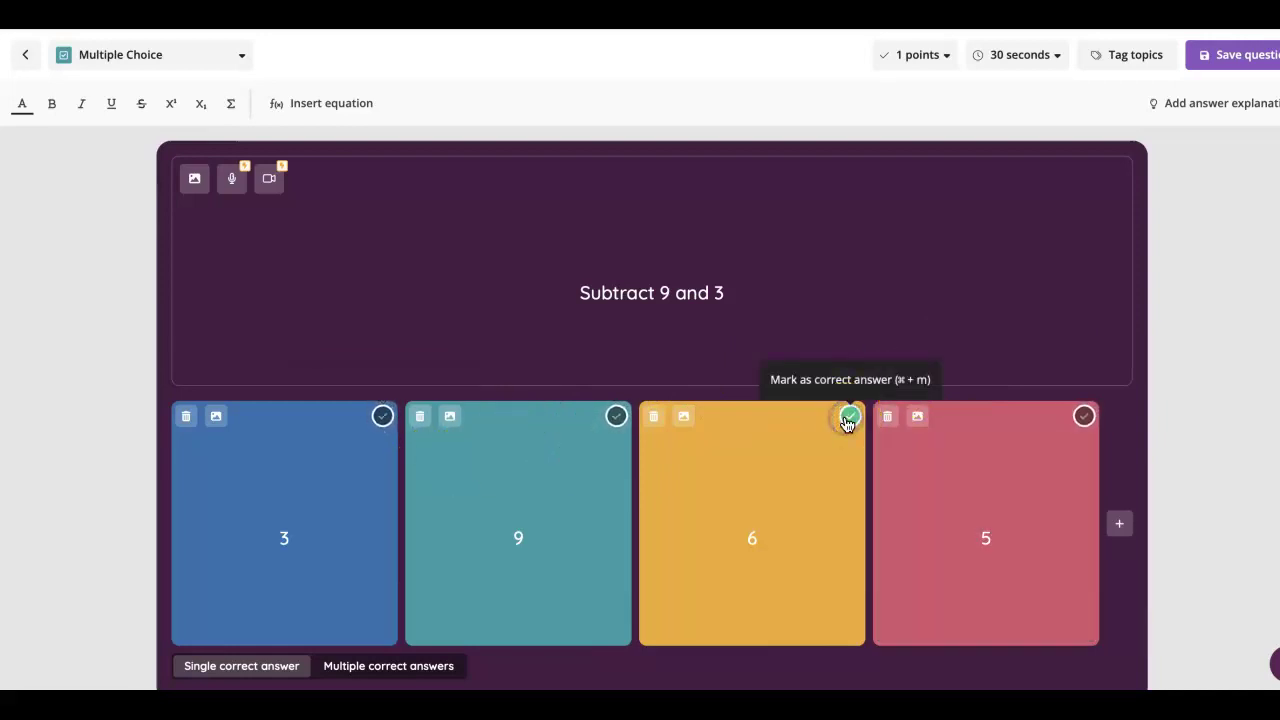
left_click(1228, 58)
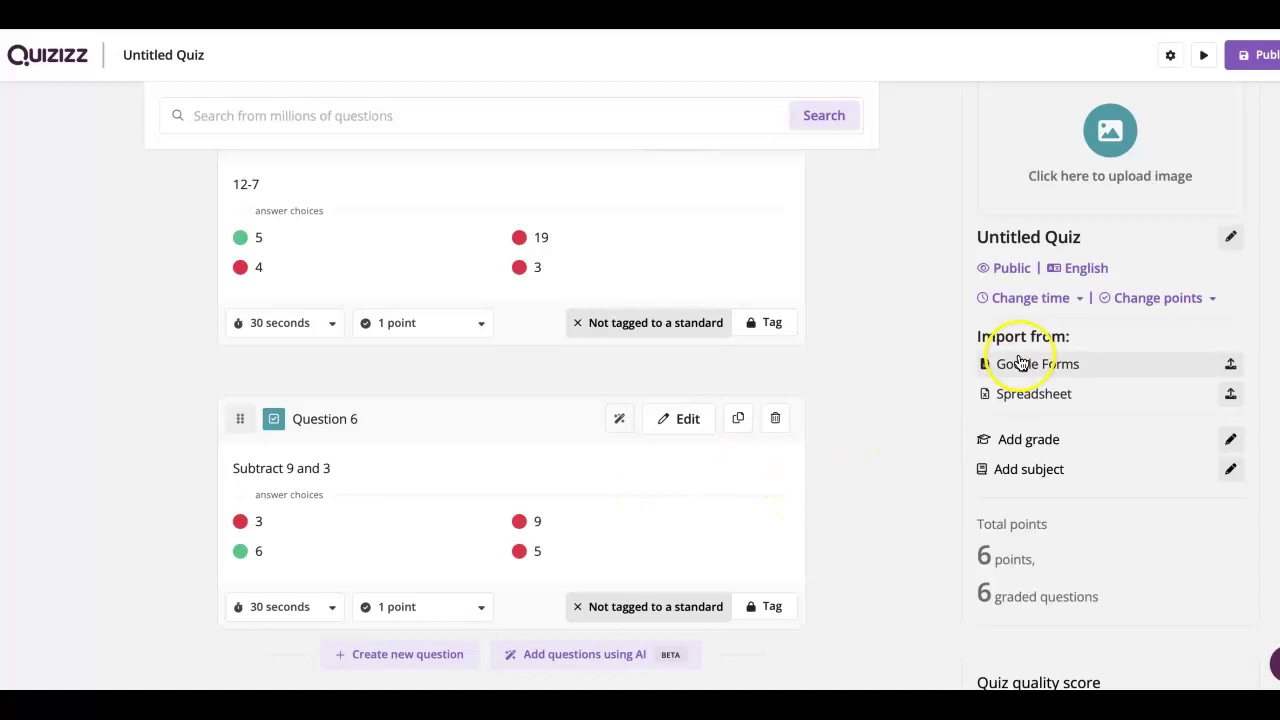
- Name the quiz 'Basic Adding and Subtracting', set Mathematics, 1st grade, and save the settings
left_click(1231, 238)
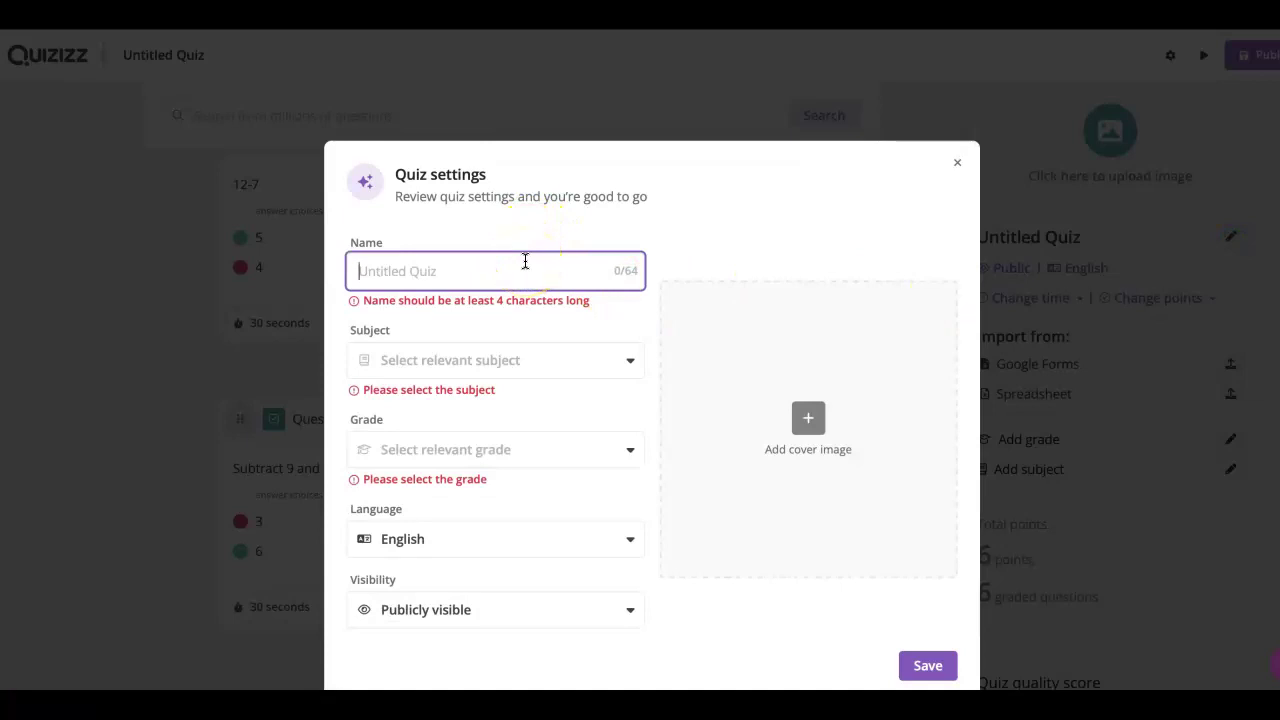
type("Basic Adding and Subtracting")
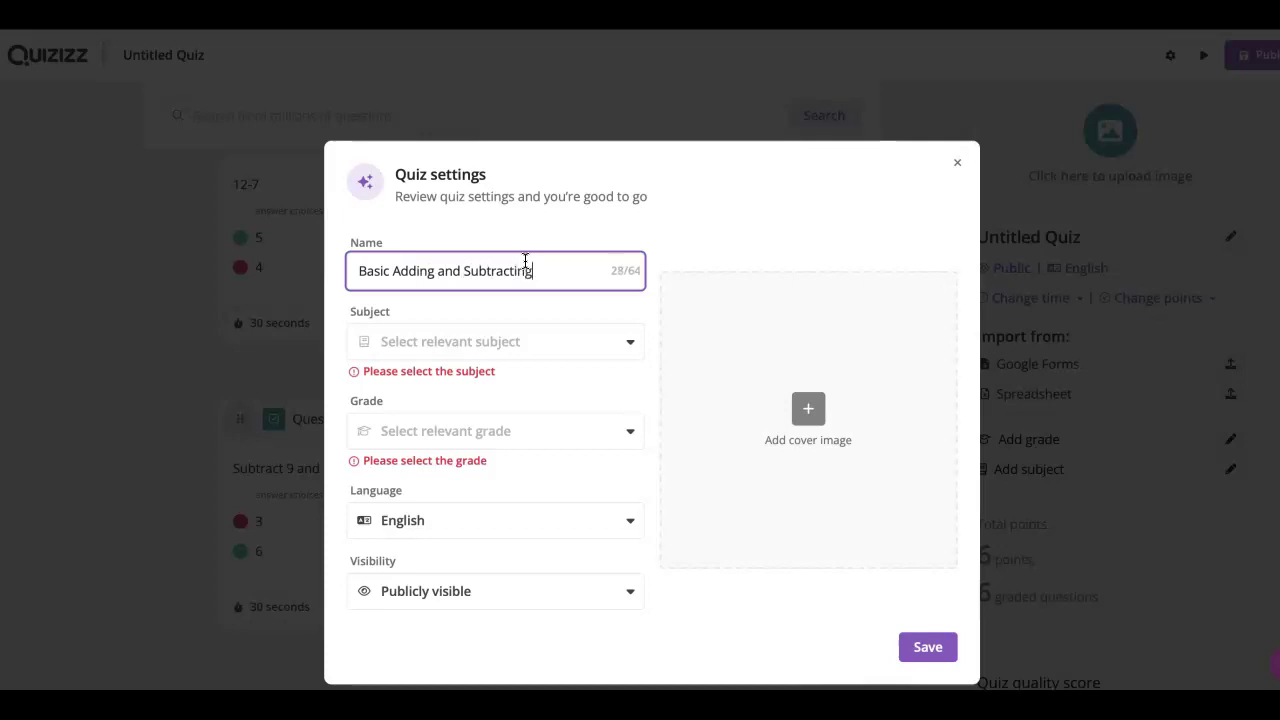
left_click(466, 342)
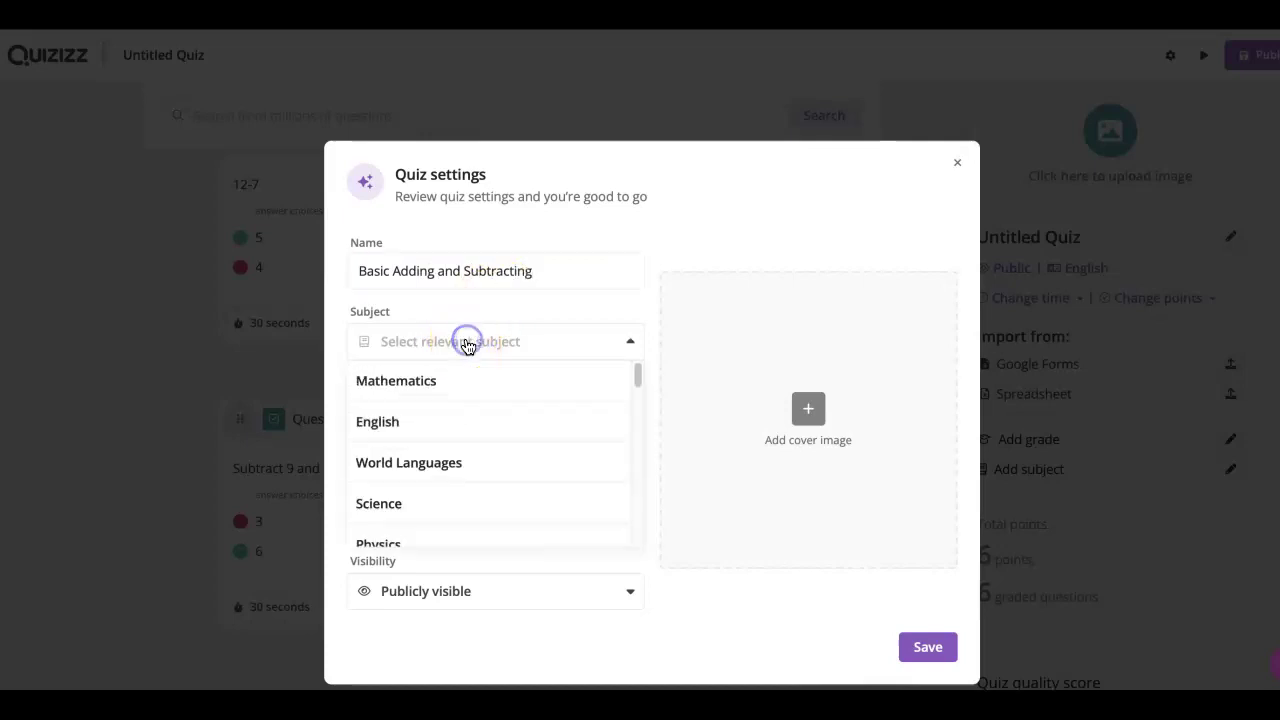
left_click(471, 392)
left_click(480, 418)
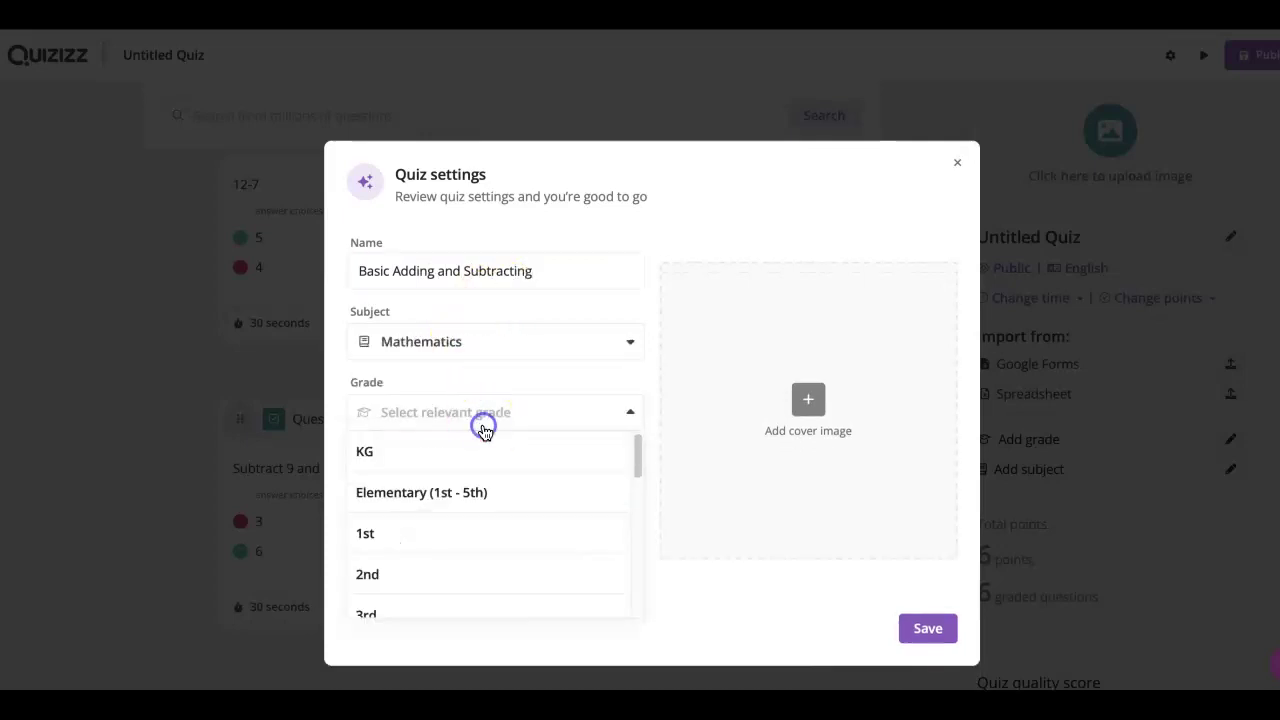
left_click(458, 546)
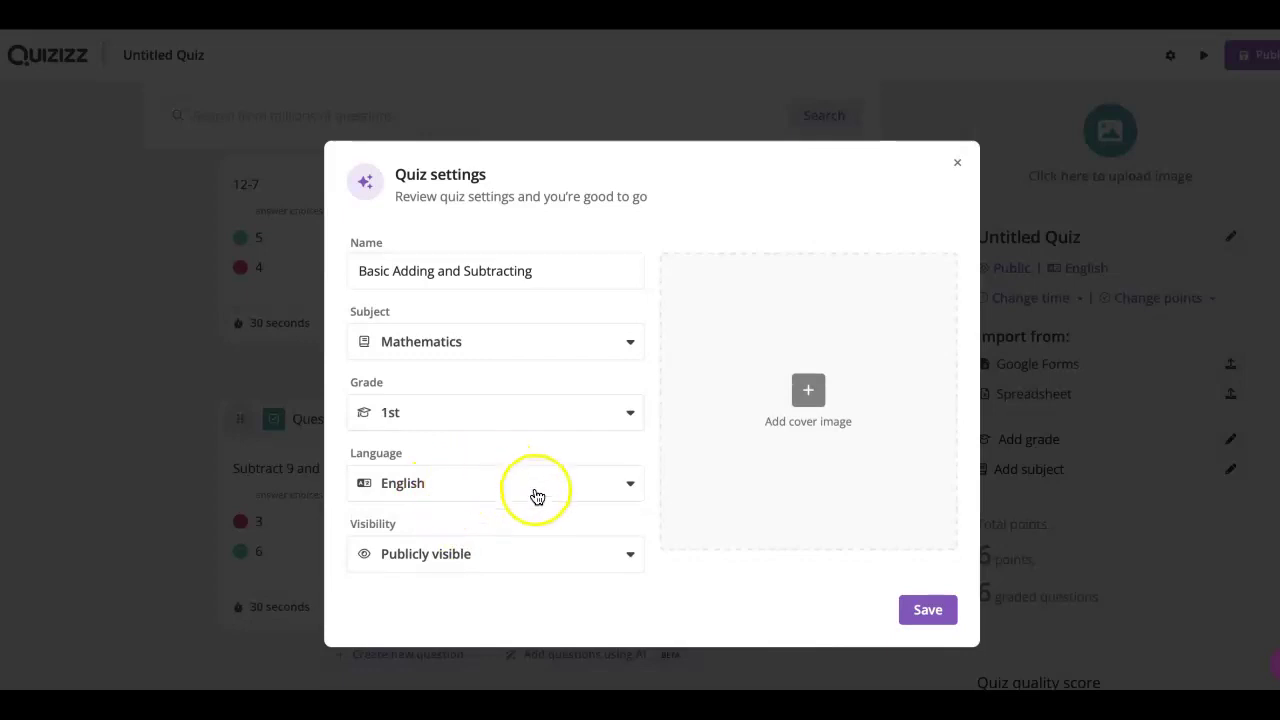
left_click(512, 564)
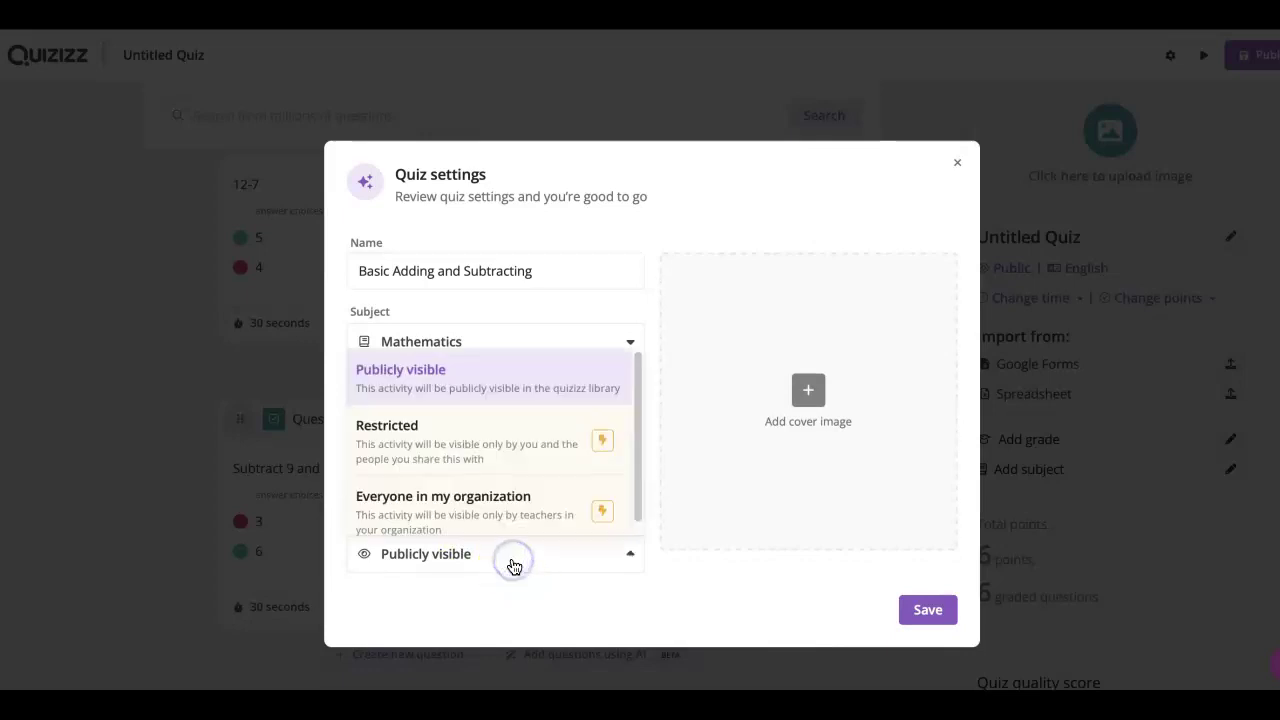
left_click(515, 556)
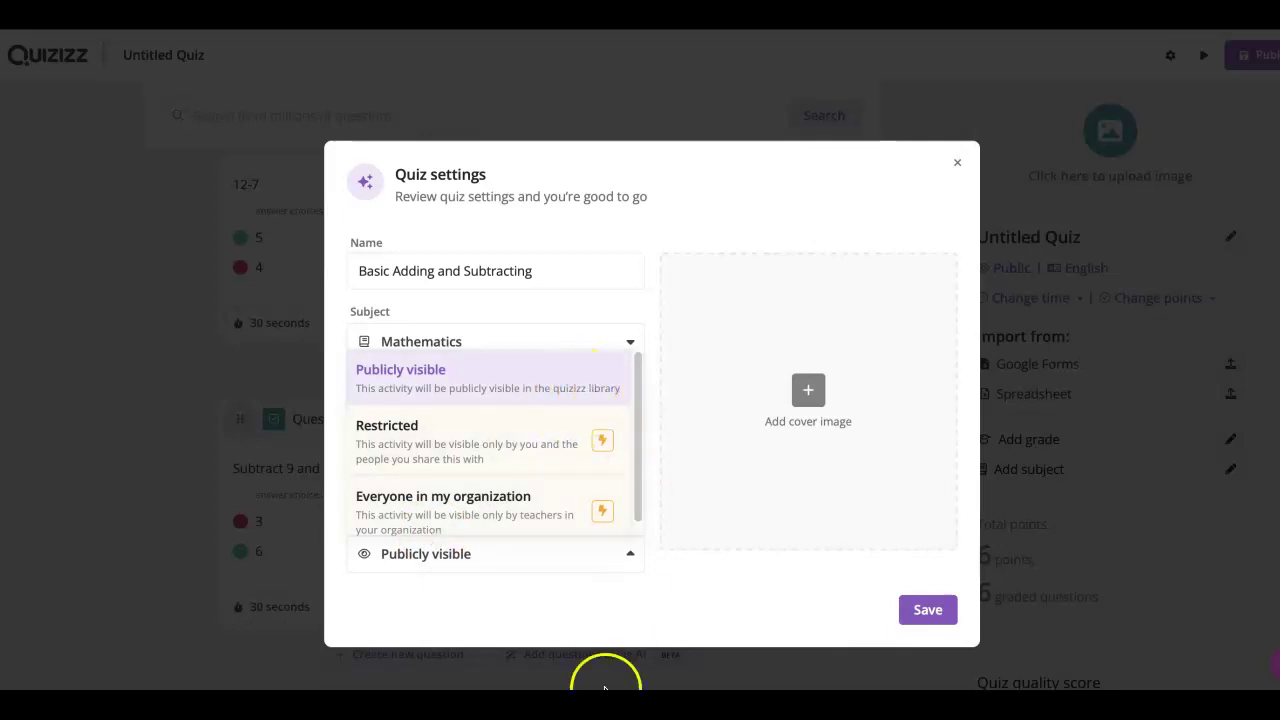
left_click(922, 610)
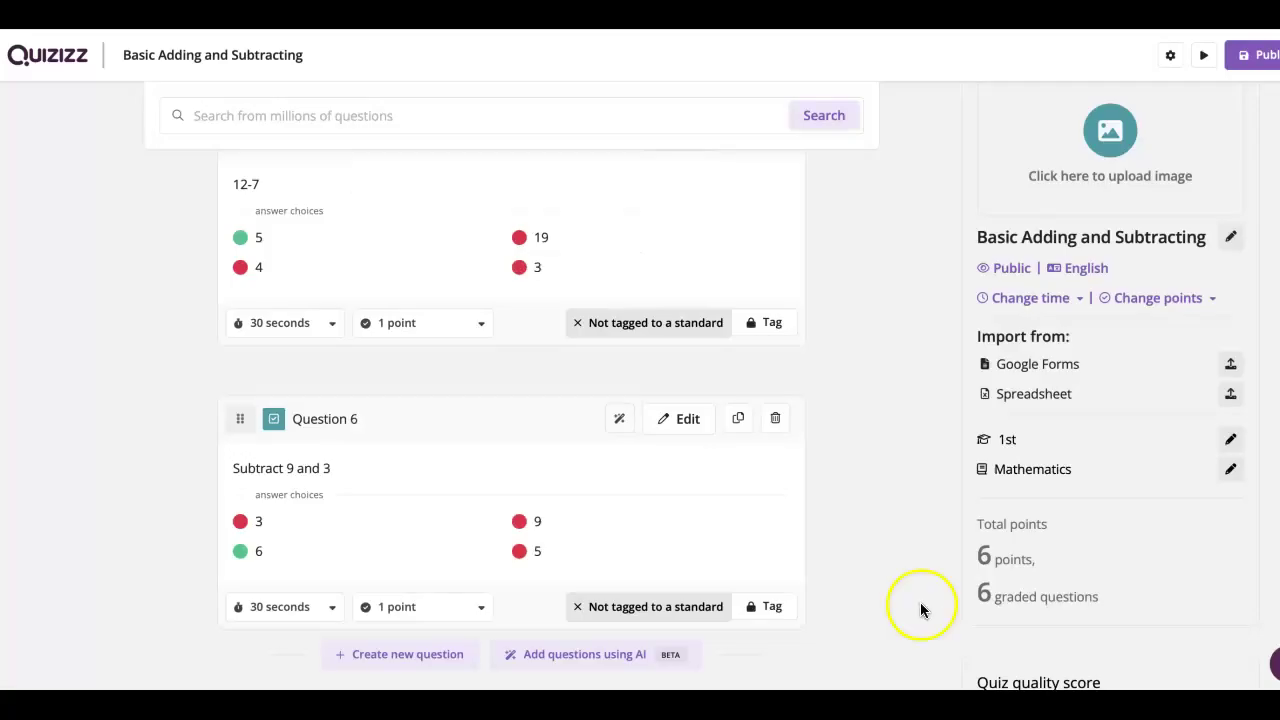
- Publish the quiz to reach its overview page with six questions
left_click(1268, 62)
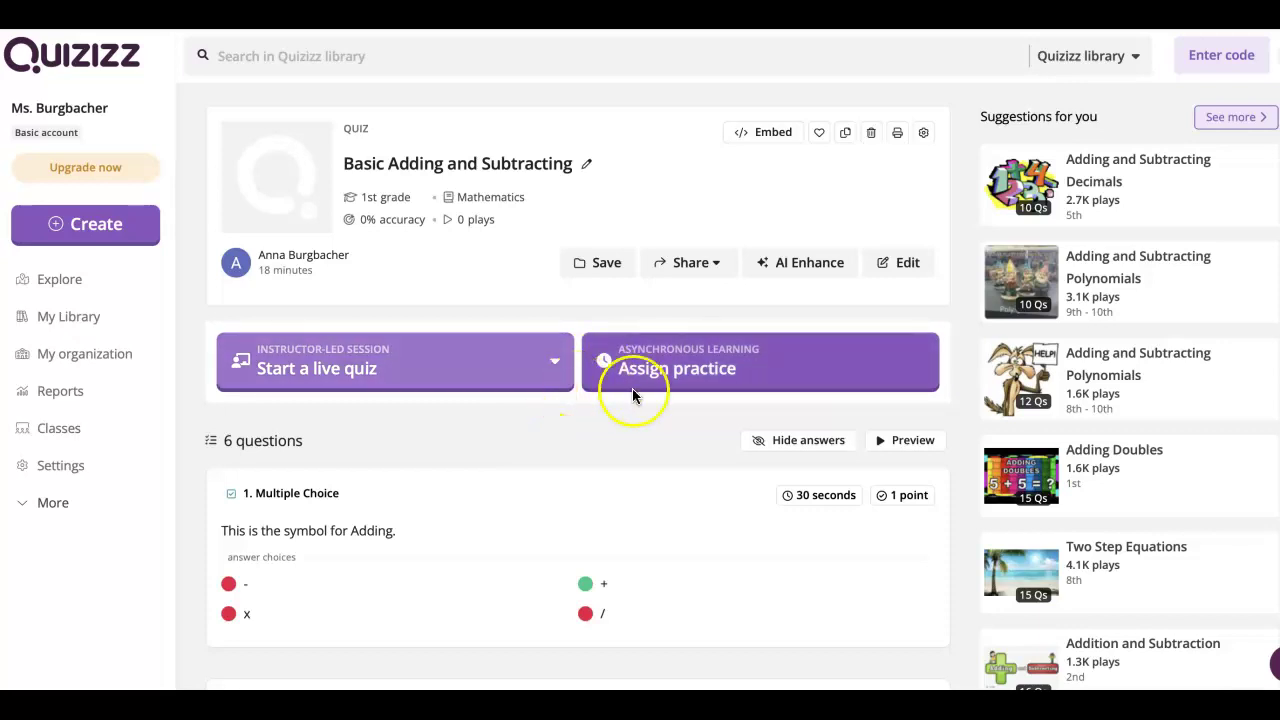
- Assign practice starting Friday February 9, 9:00 PM, with attempts left at Unlimited
left_click(733, 370)
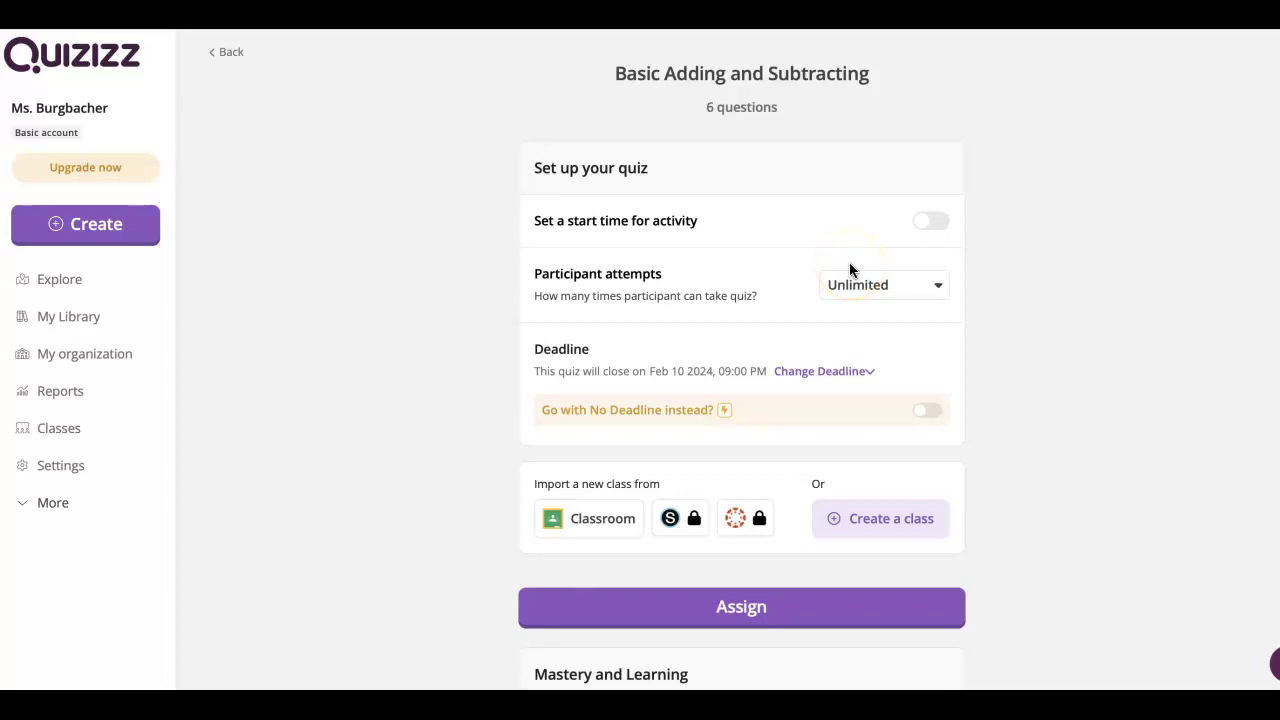
left_click(933, 222)
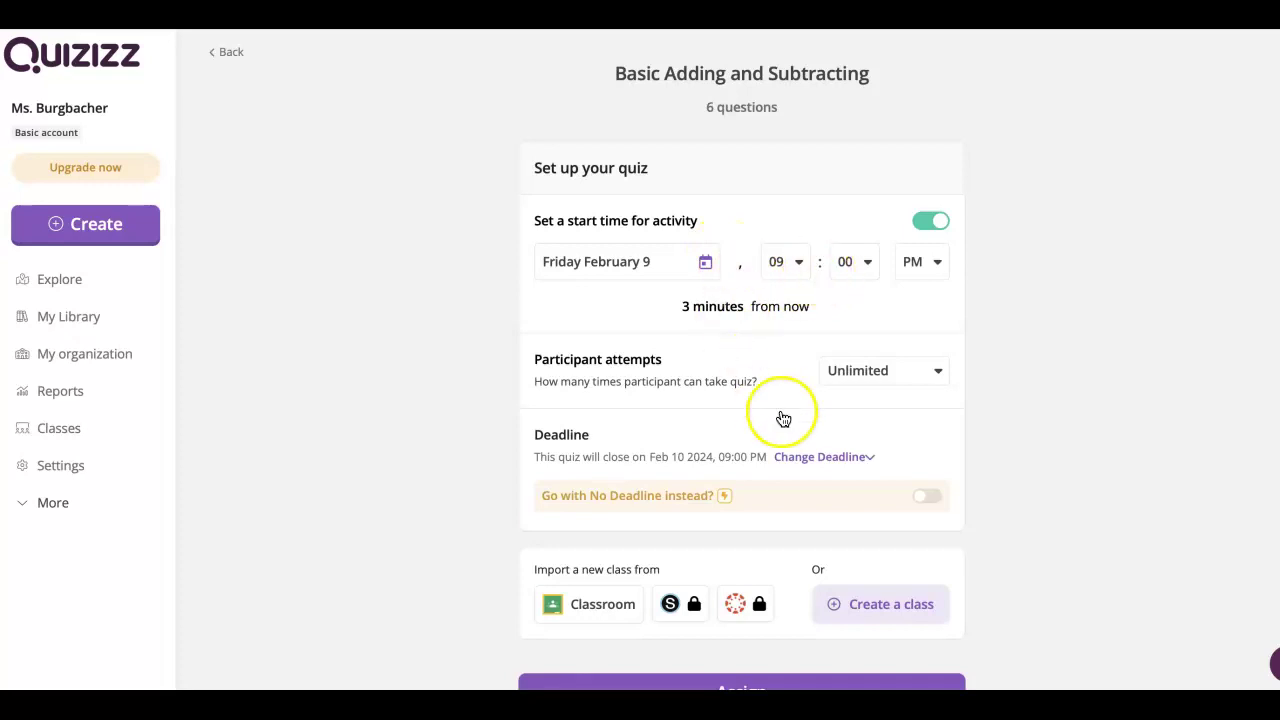
left_click(882, 376)
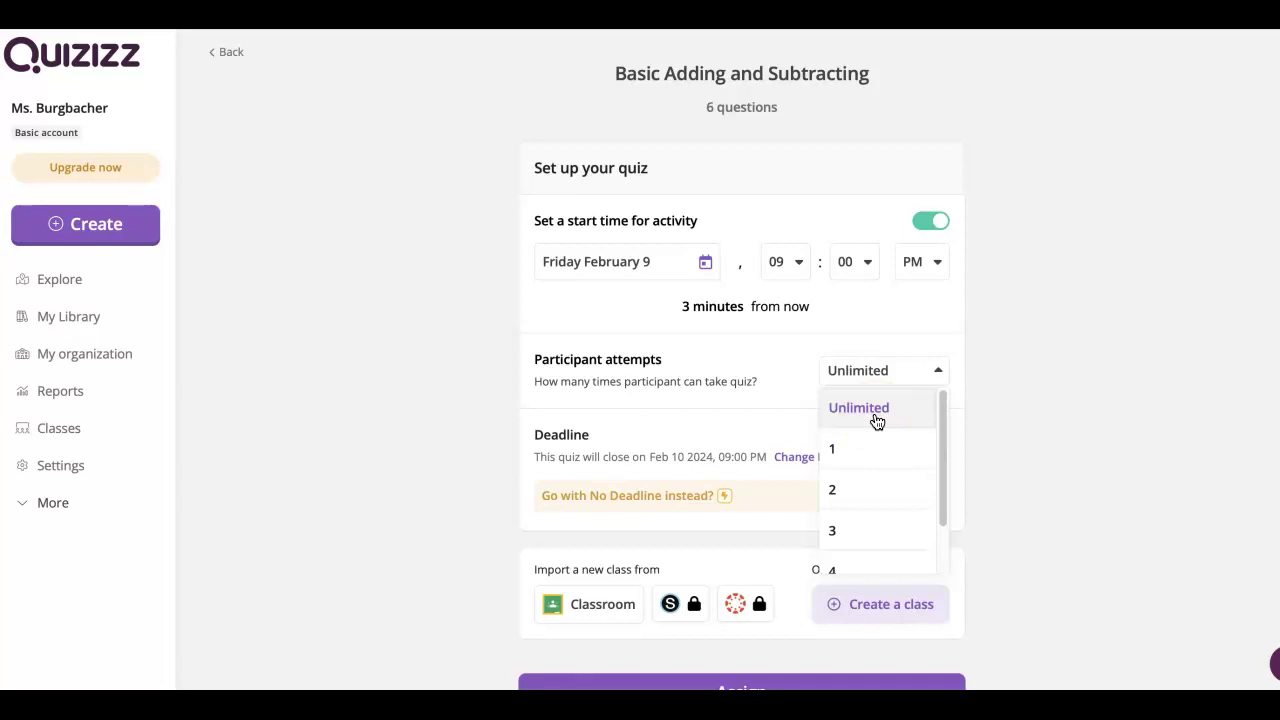
double_click(857, 449)
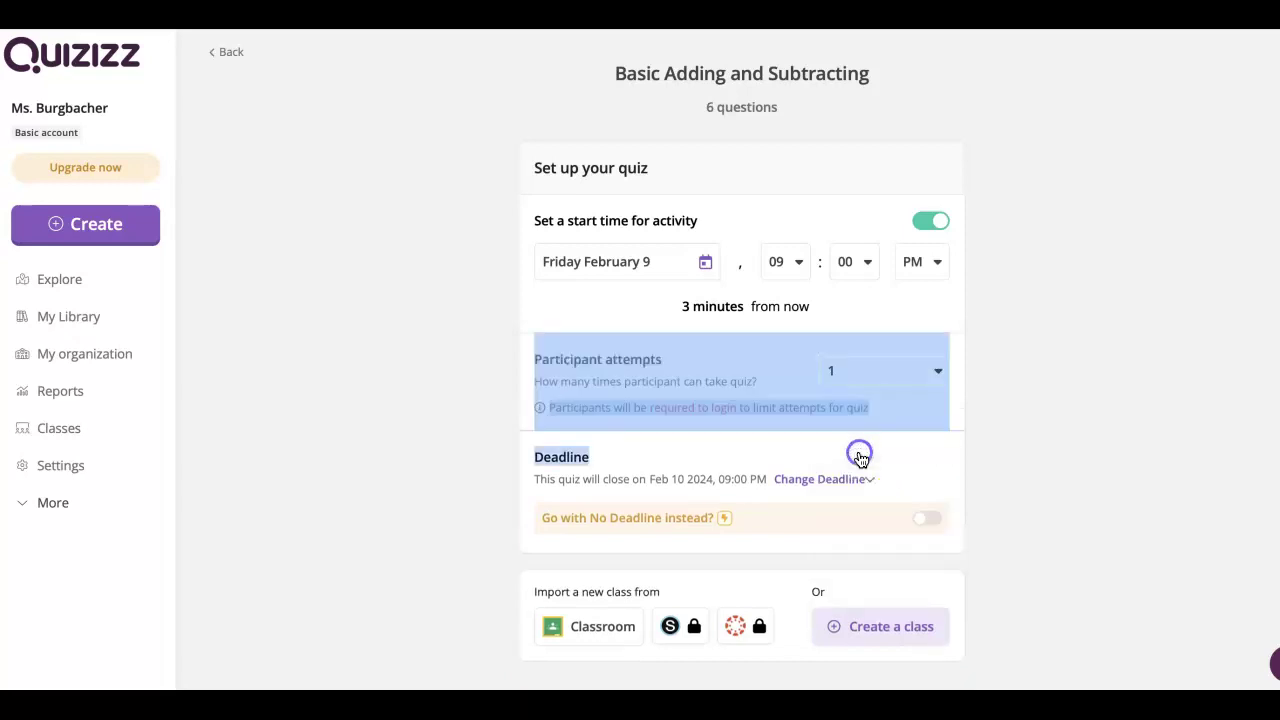
left_click(887, 372)
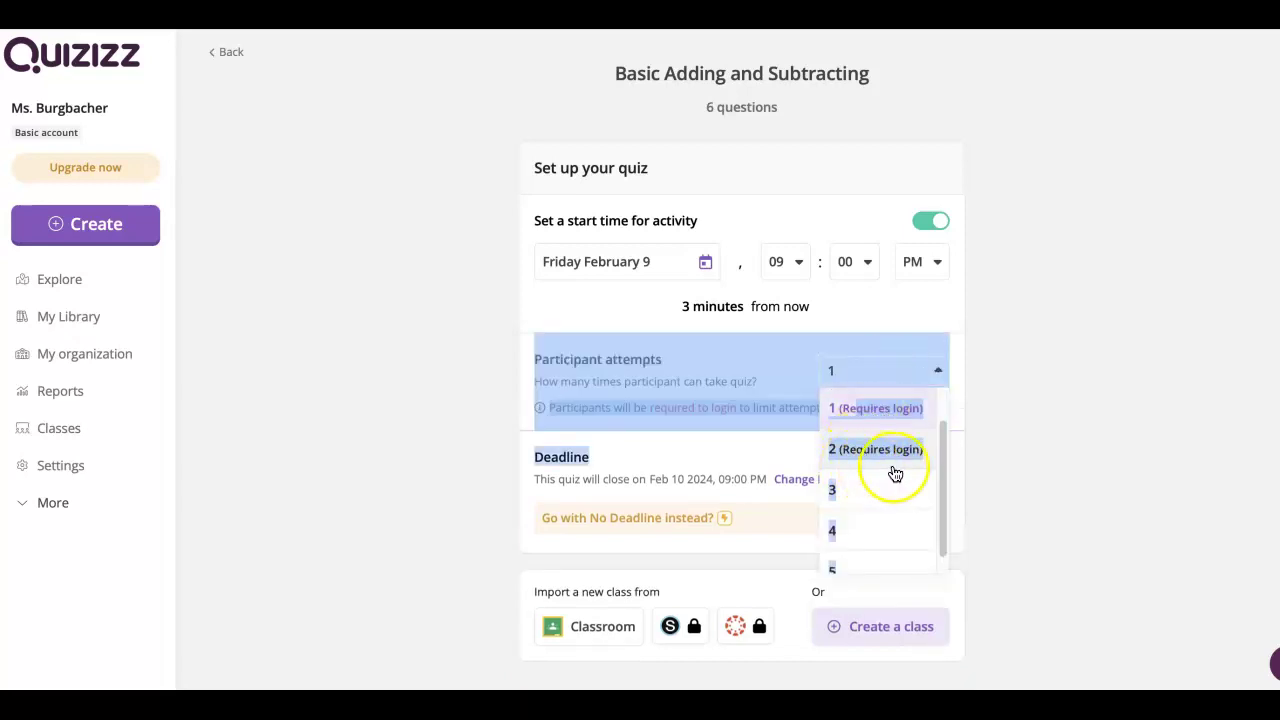
left_click_drag(944, 450, 943, 400)
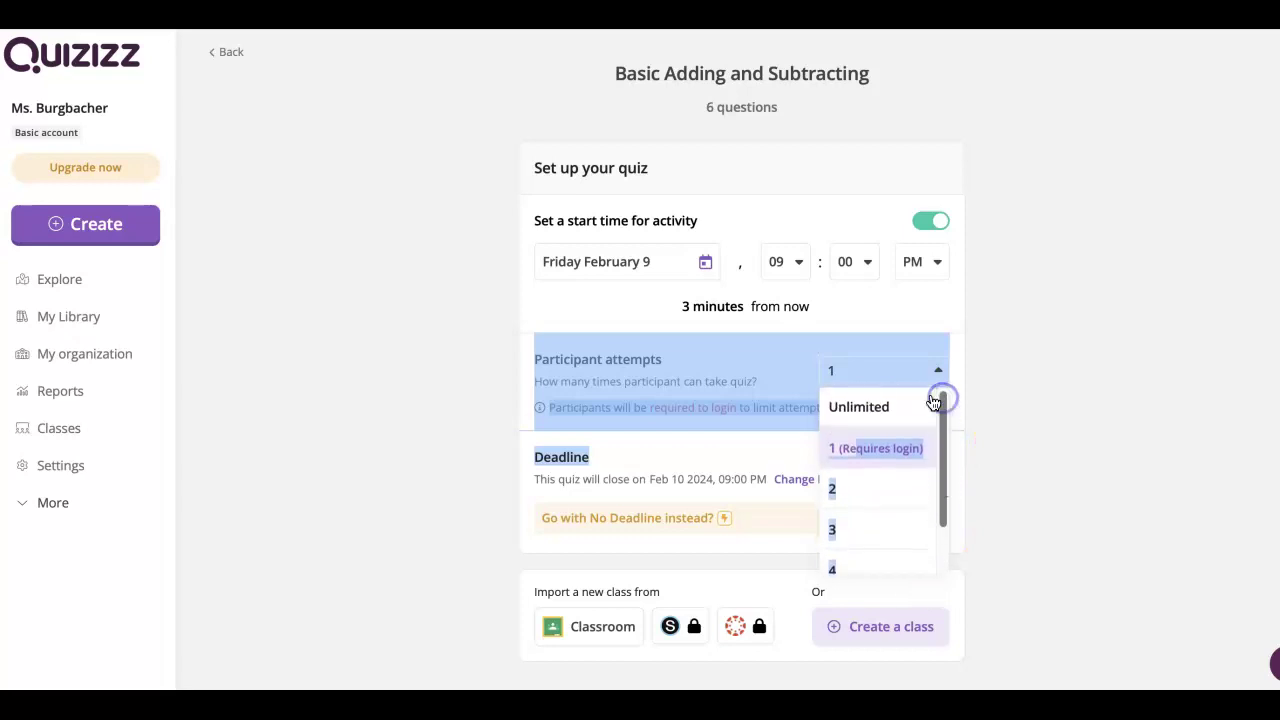
left_click(920, 407)
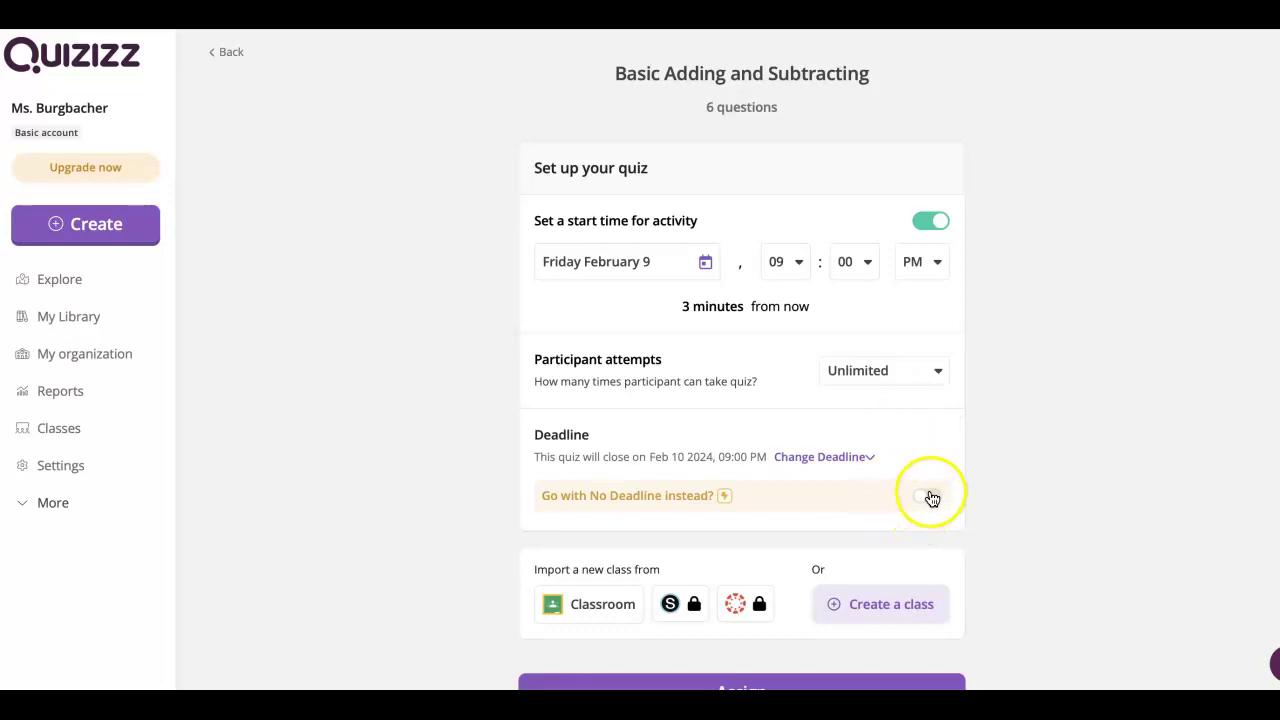
- Dismiss the premium offer and set the deadline to Saturday February 10, 9:00 PM
left_click(927, 495)
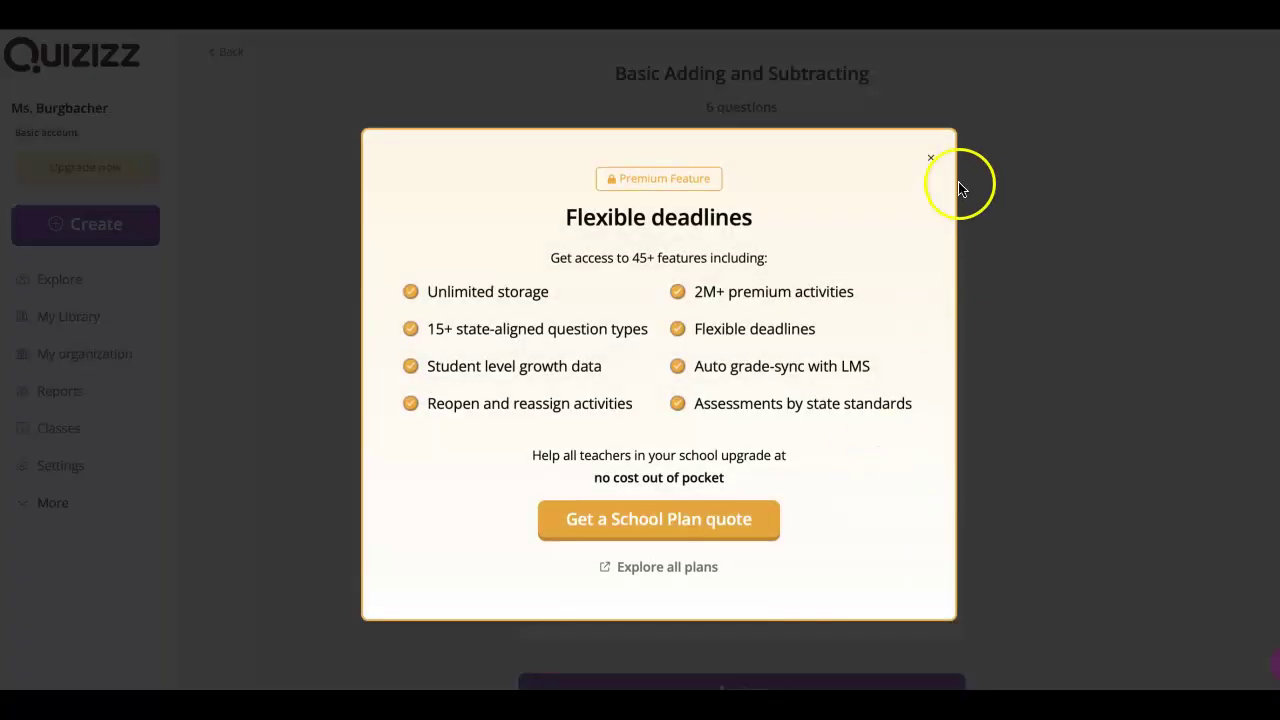
left_click(930, 157)
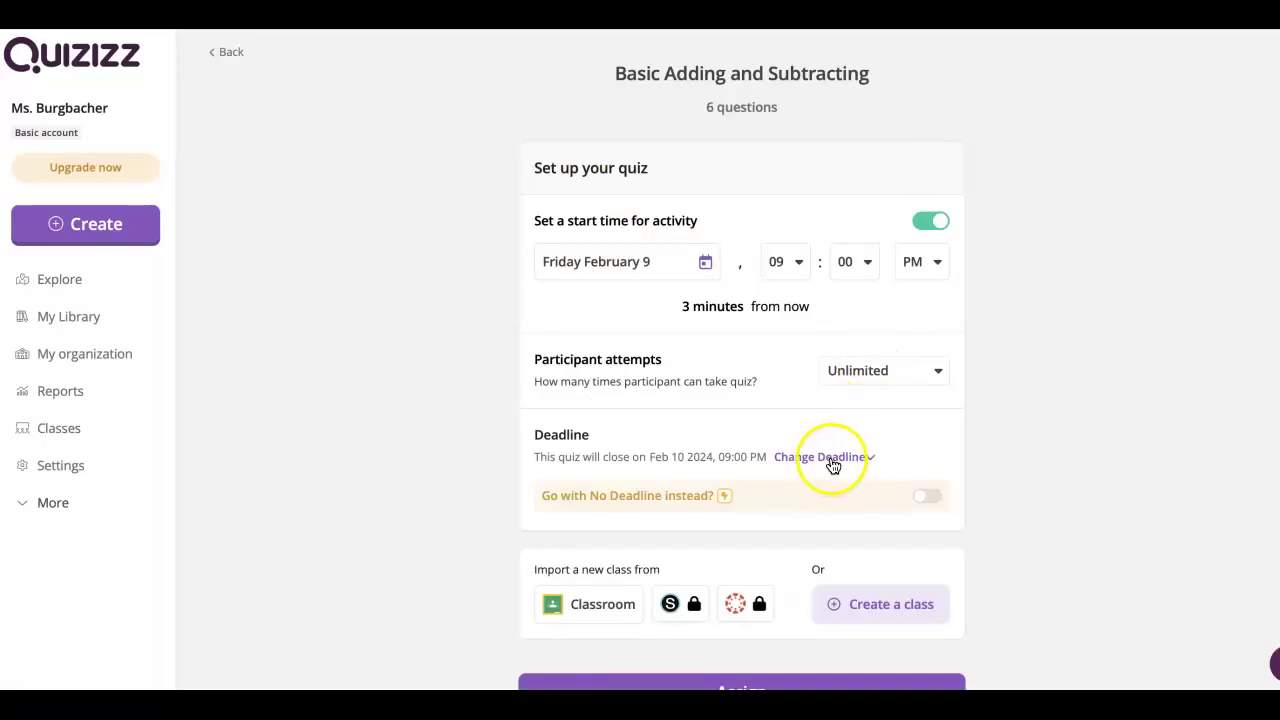
left_click(822, 466)
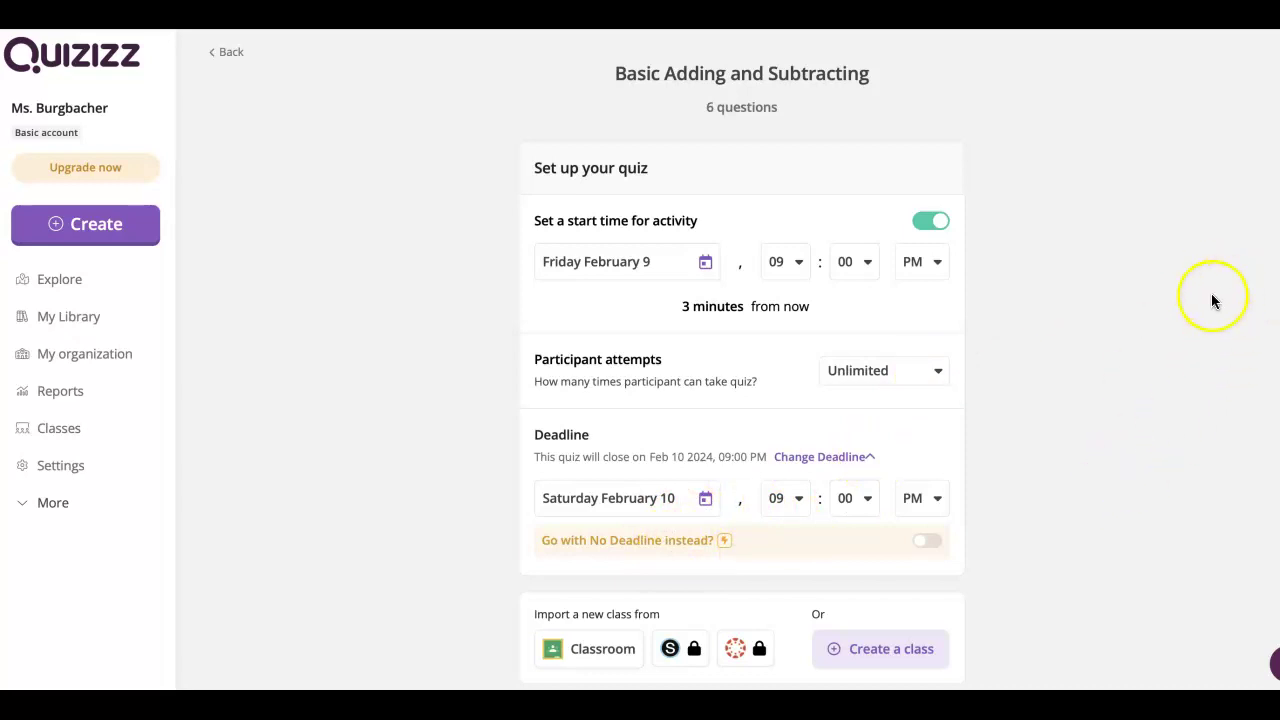
triple_click(1186, 394)
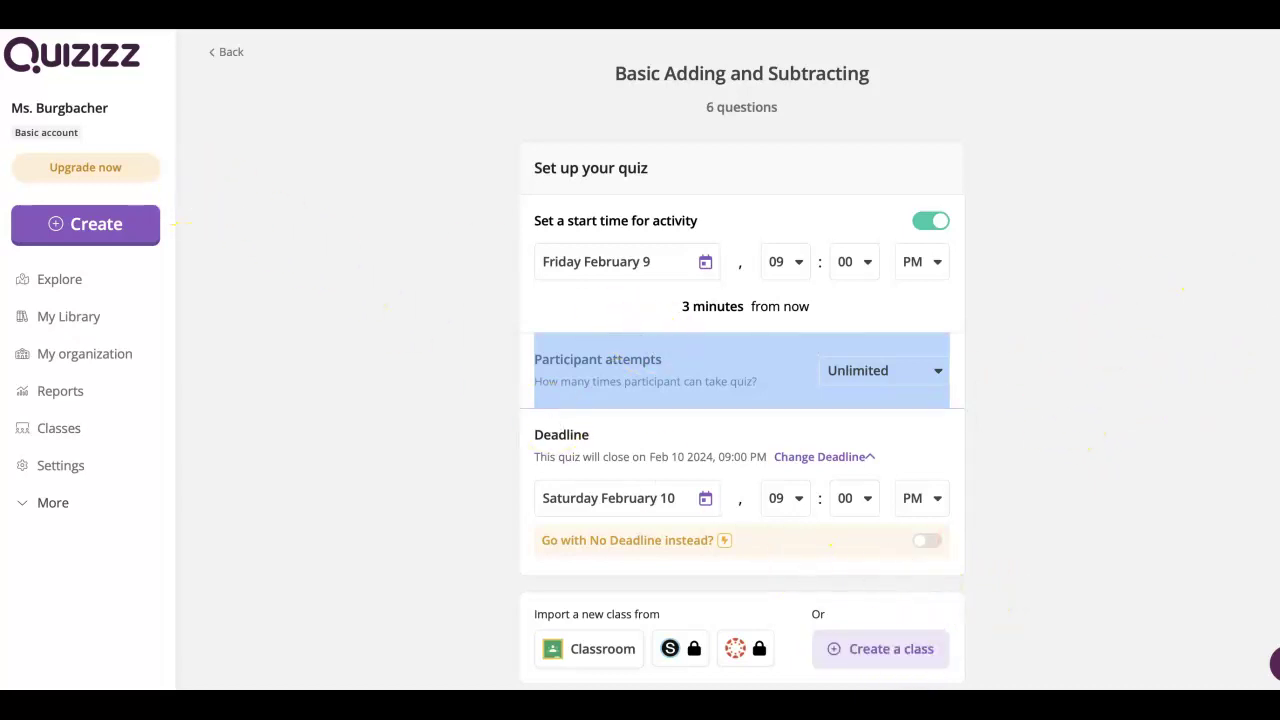
scroll(1003, 378, "down", 5)
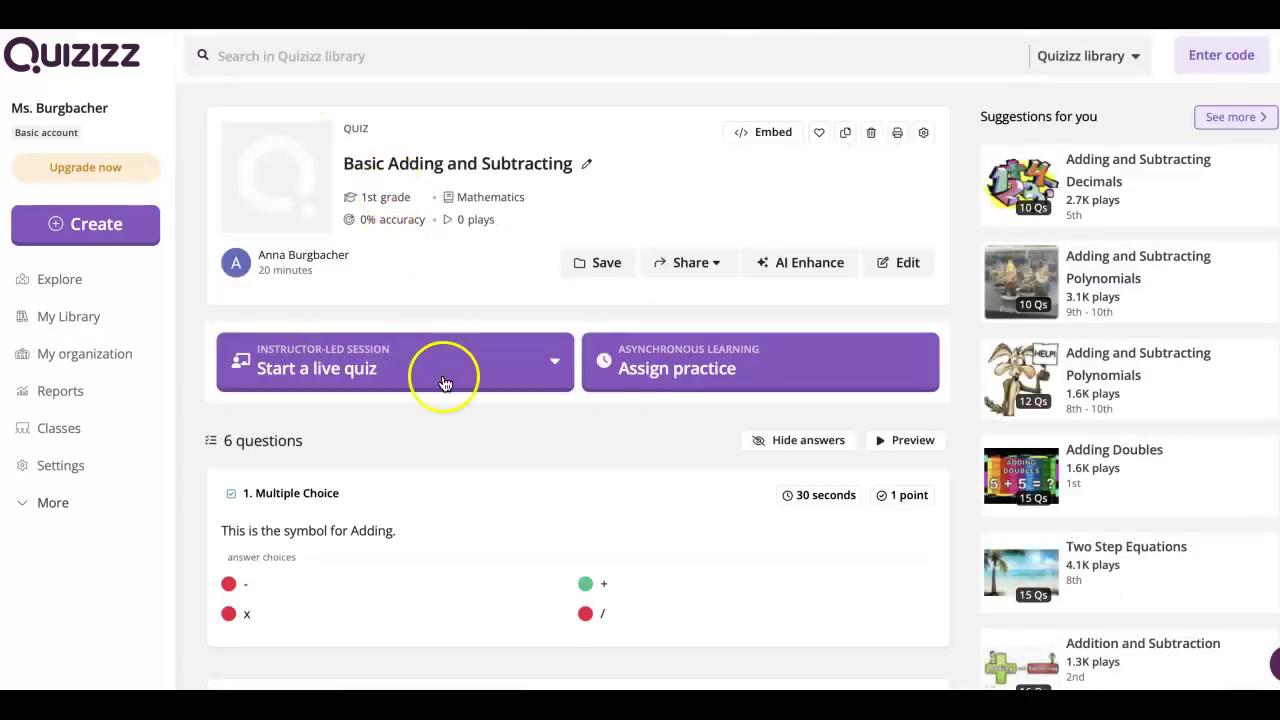
- Choose a live quiz mode from the dropdown and start the live session
left_click(450, 385)
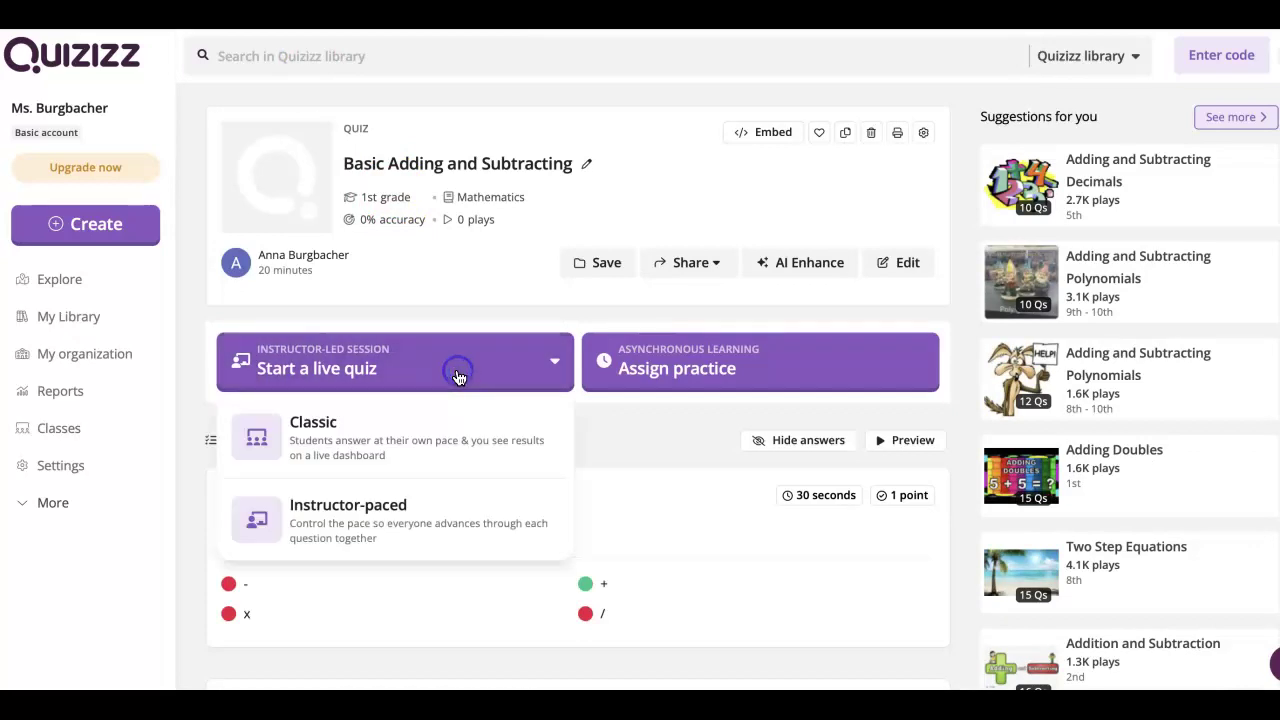
left_click(450, 432)
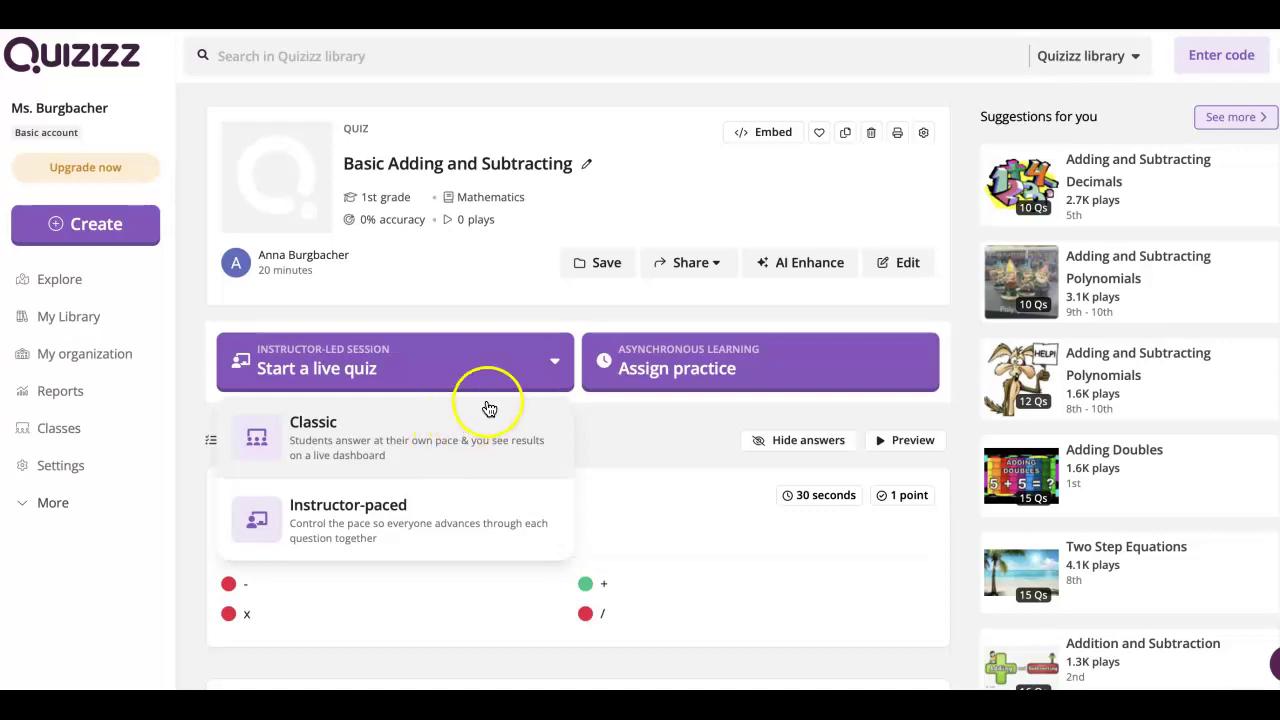
left_click(250, 512)
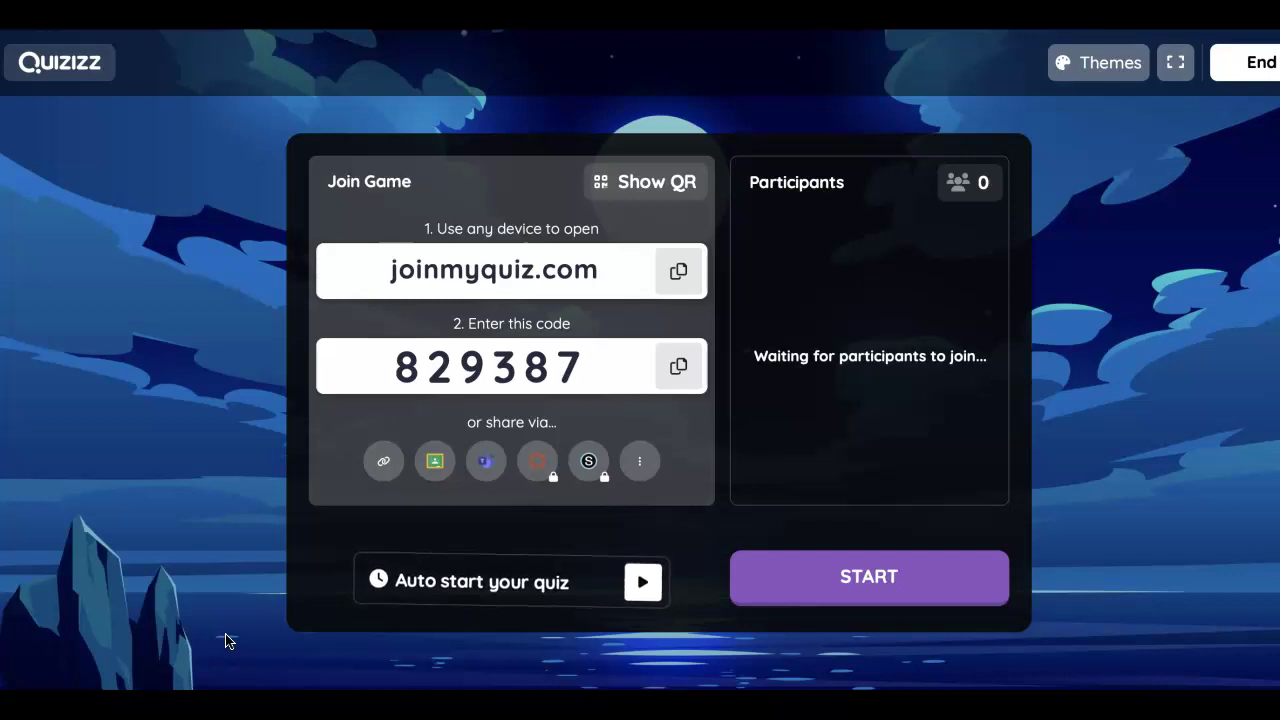
left_click(940, 589)
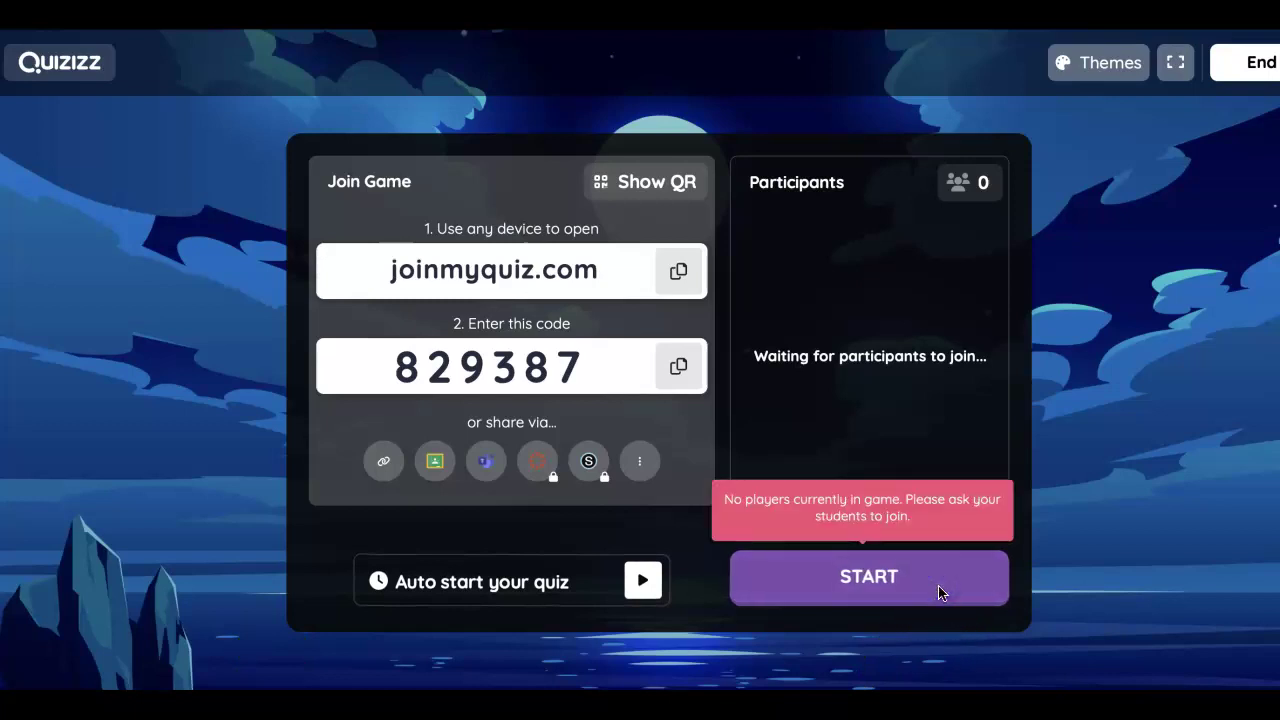